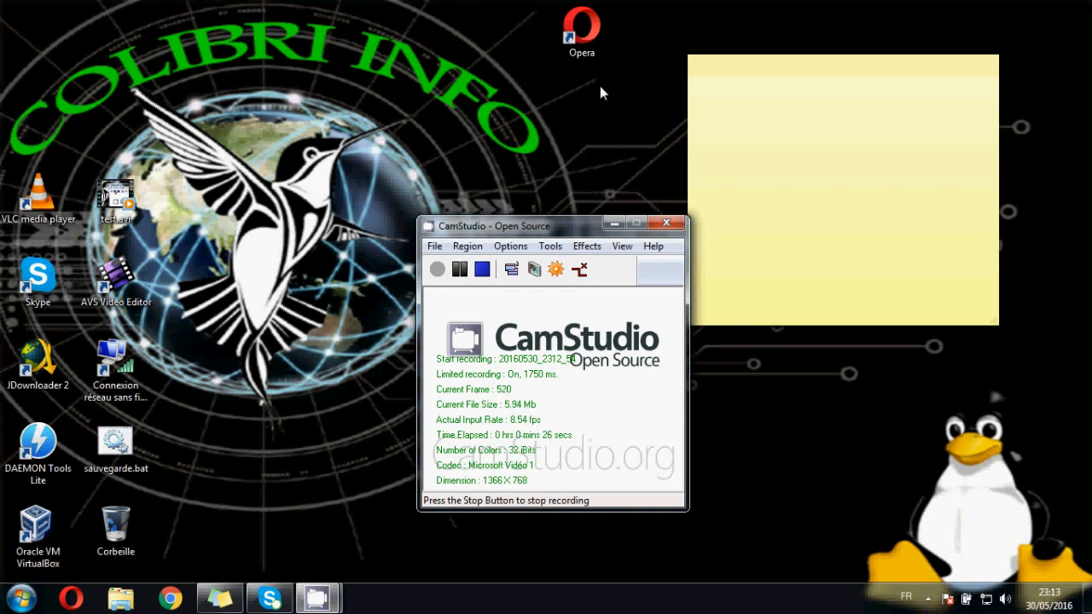
# Search the web for "yumi" in Opera and open the Pen Drive Linux page on YUMI – Multiboot USB Creator
pyautogui.doubleClick(587, 33)
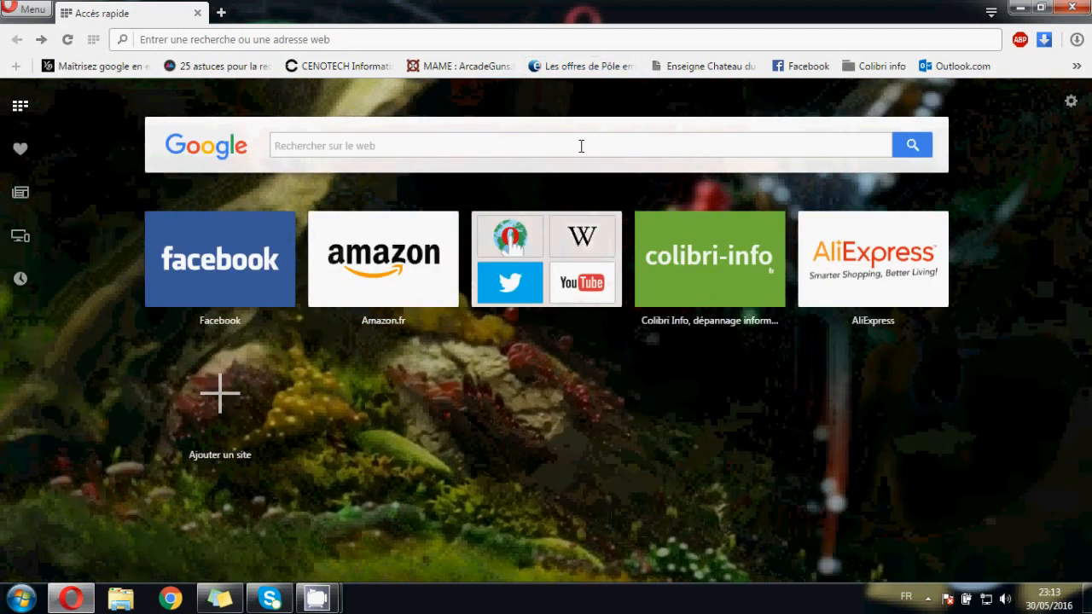
pyautogui.click(581, 146)
pyautogui.write('yu')
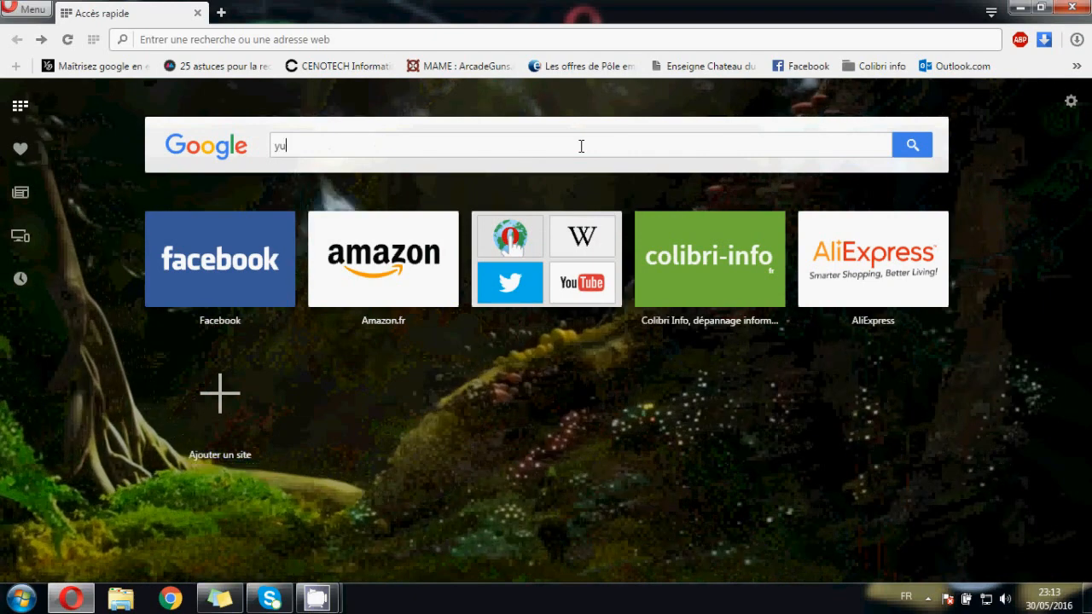
pyautogui.write('mi')
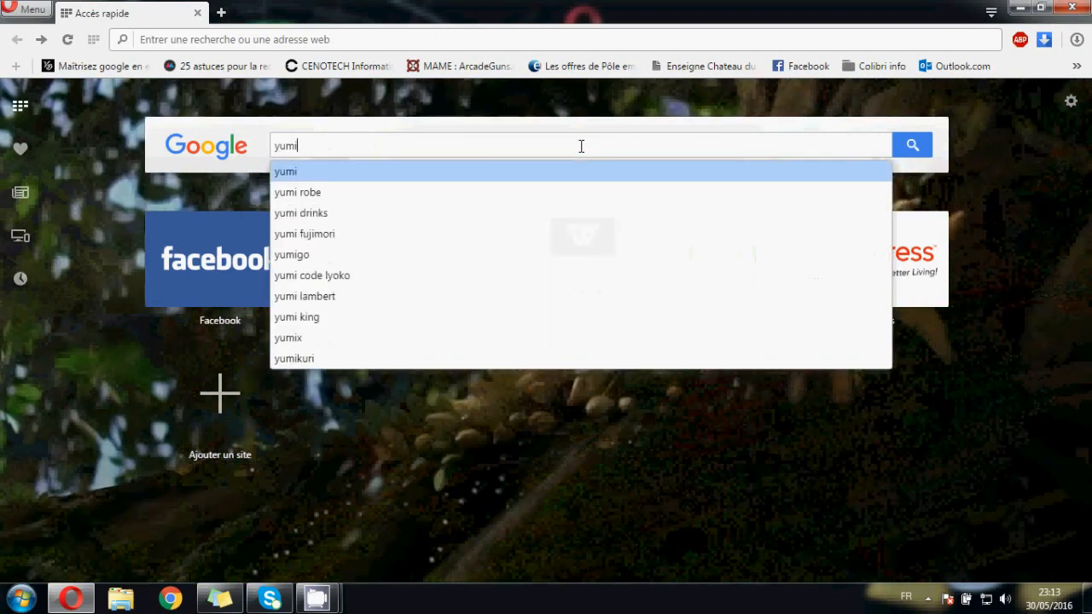
pyautogui.press('Return')
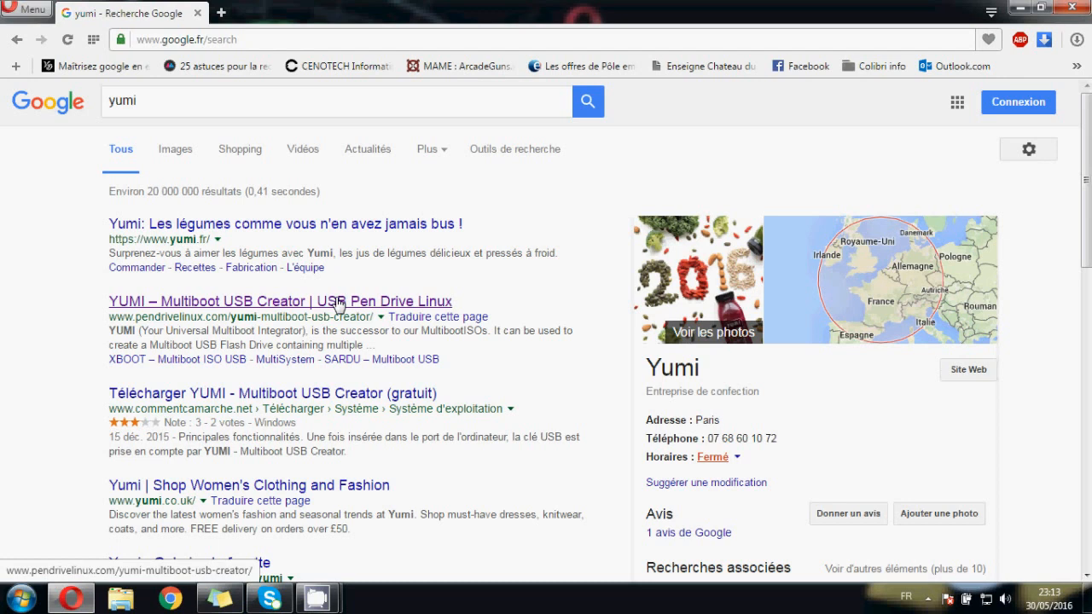
pyautogui.click(338, 303)
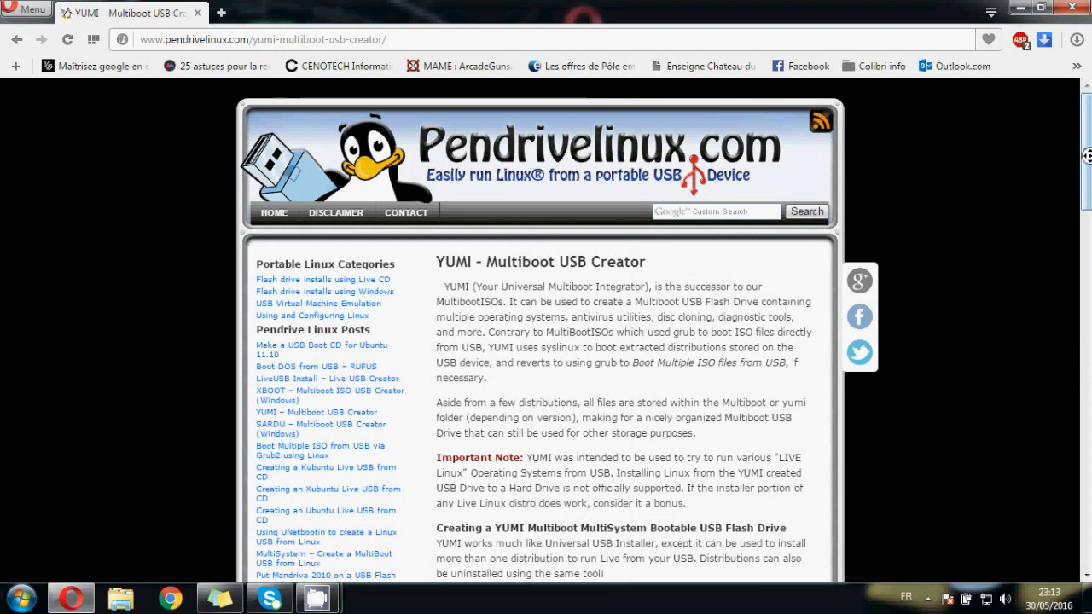
# Download YUMI-2.0.2.2.exe for Windows and save it to the desktop (Bureau)
pyautogui.moveTo(1087, 155); pyautogui.dragTo(1087, 342)
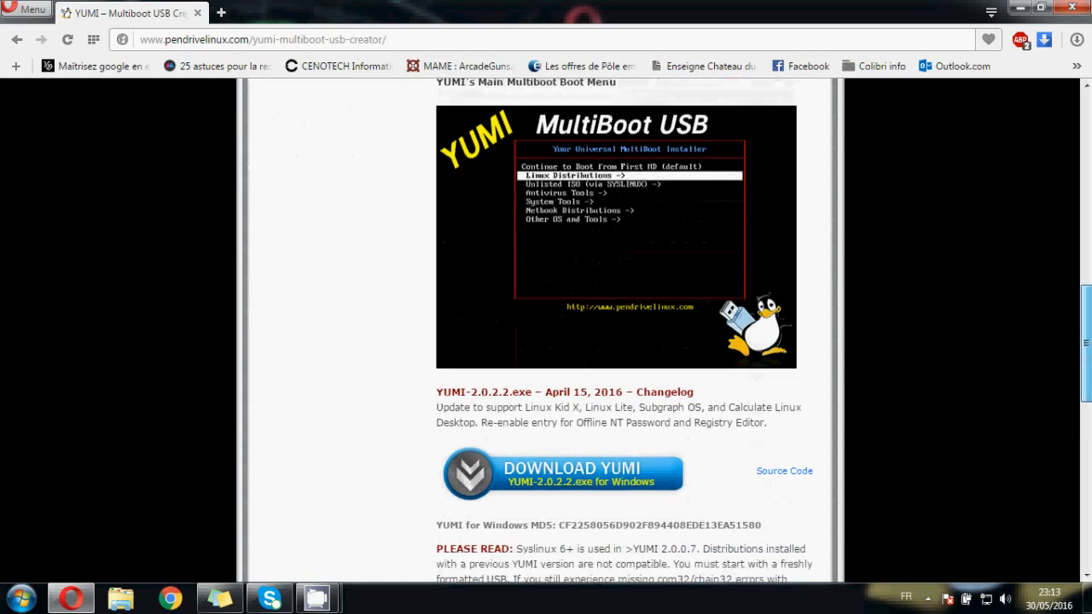
pyautogui.click(603, 483)
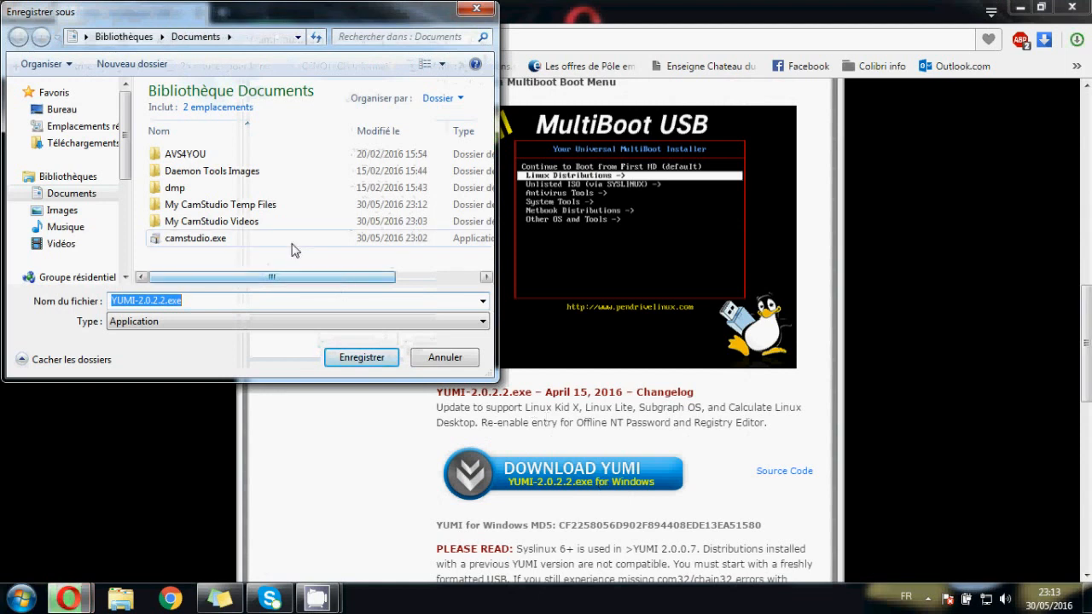
pyautogui.click(85, 111)
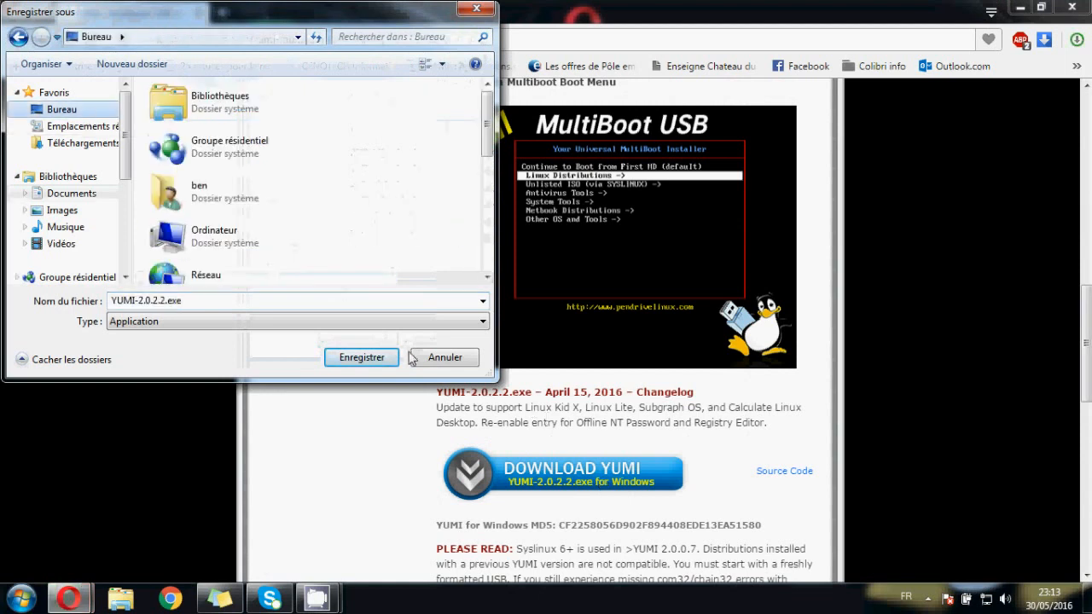
pyautogui.click(361, 359)
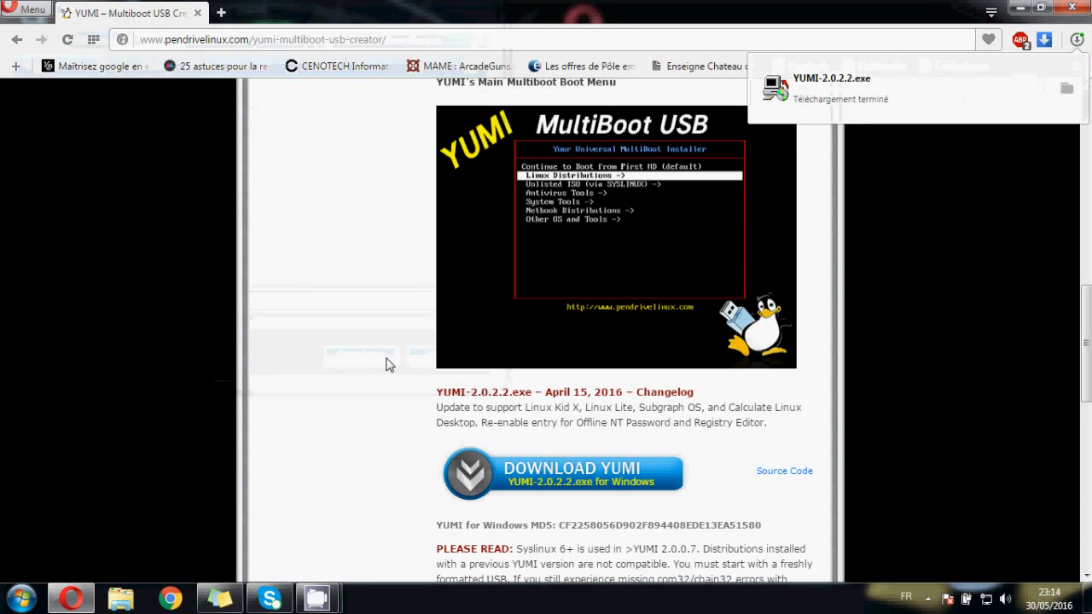
# Launch YUMI 2.0.2.2 from the desktop, accept its license agreement and select G:\MULTIBOOT as the USB device
pyautogui.click(1020, 9)
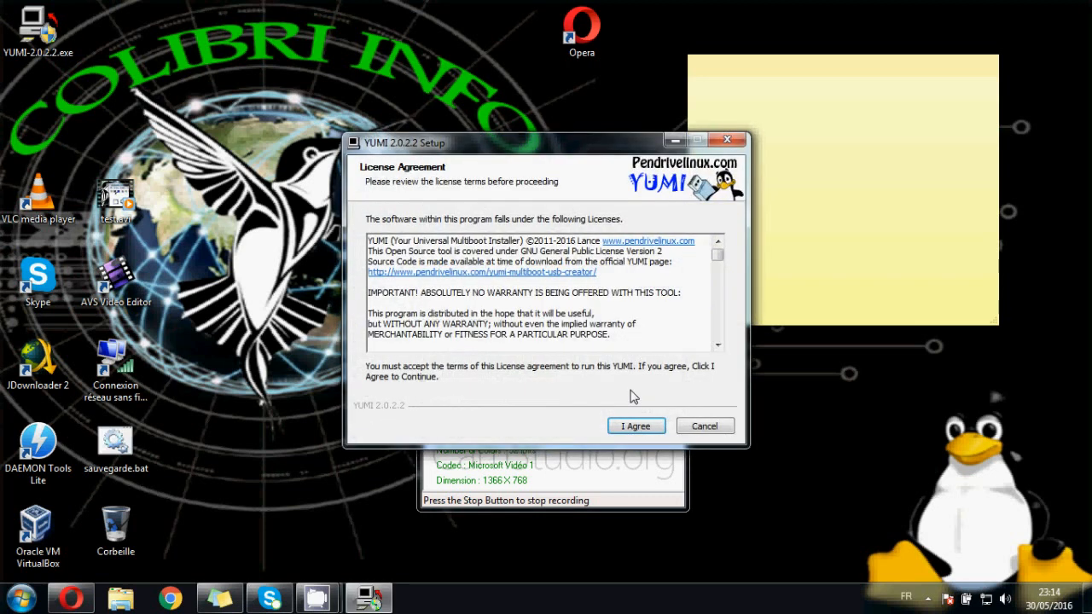
pyautogui.click(636, 429)
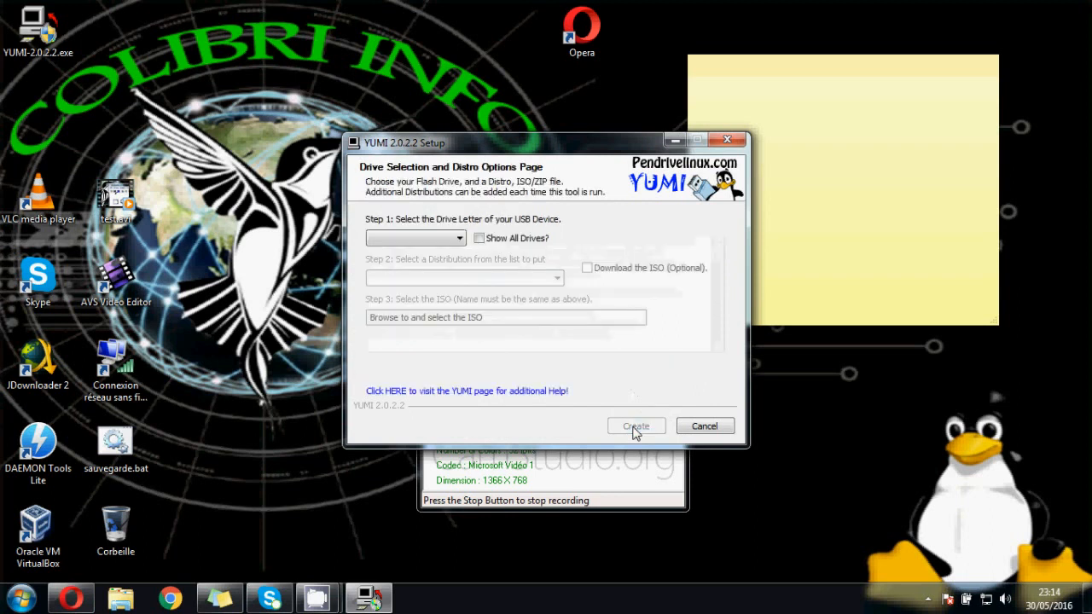
pyautogui.click(452, 238)
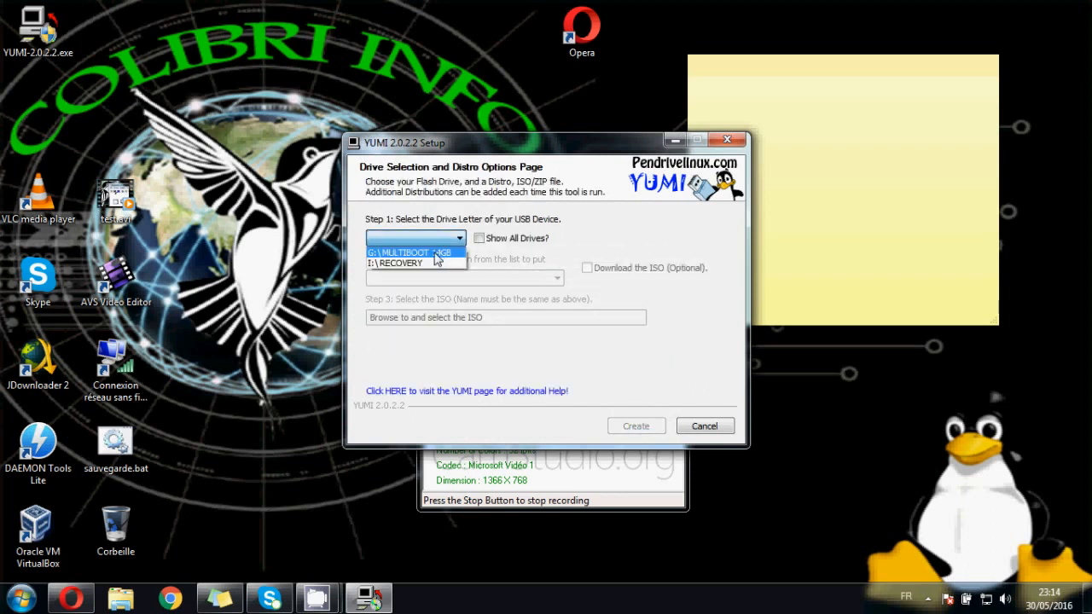
pyautogui.click(438, 254)
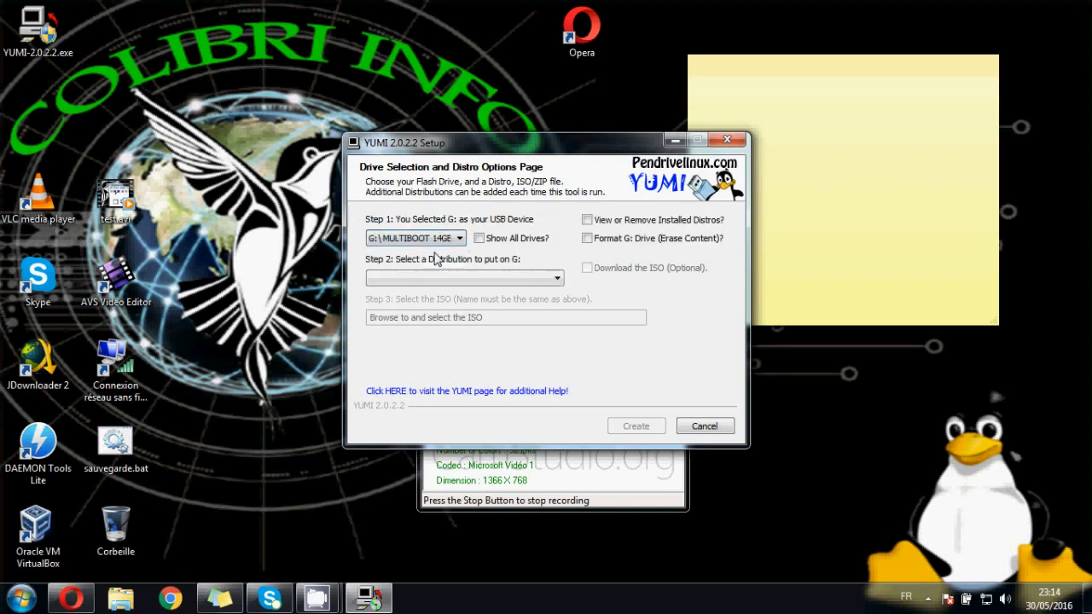
pyautogui.moveTo(544, 146); pyautogui.dragTo(447, 94)
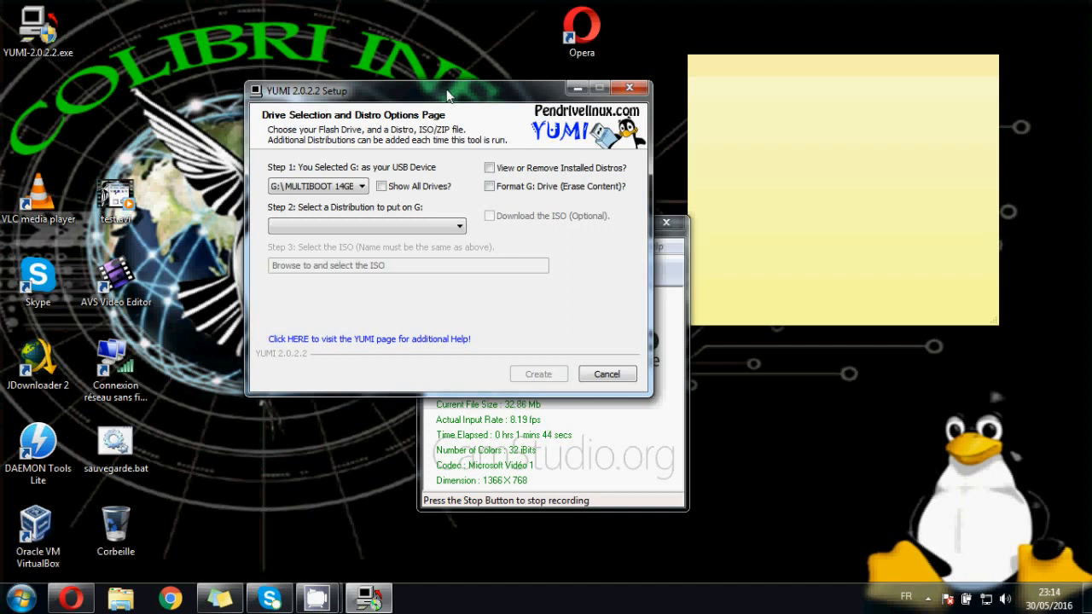
pyautogui.click(346, 188)
pyautogui.click(346, 188)
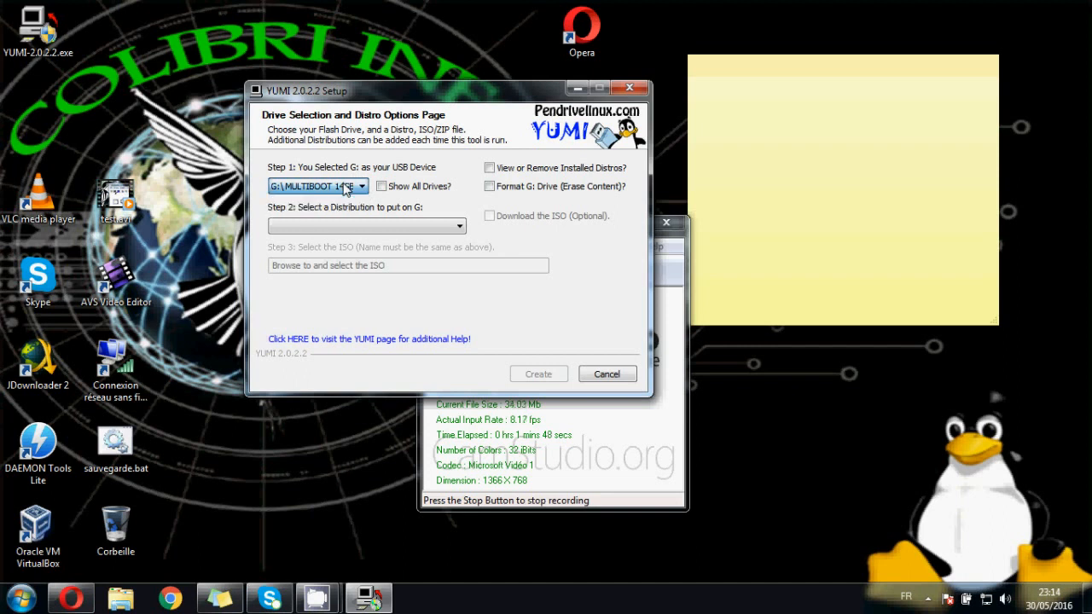
pyautogui.click(334, 194)
pyautogui.click(337, 193)
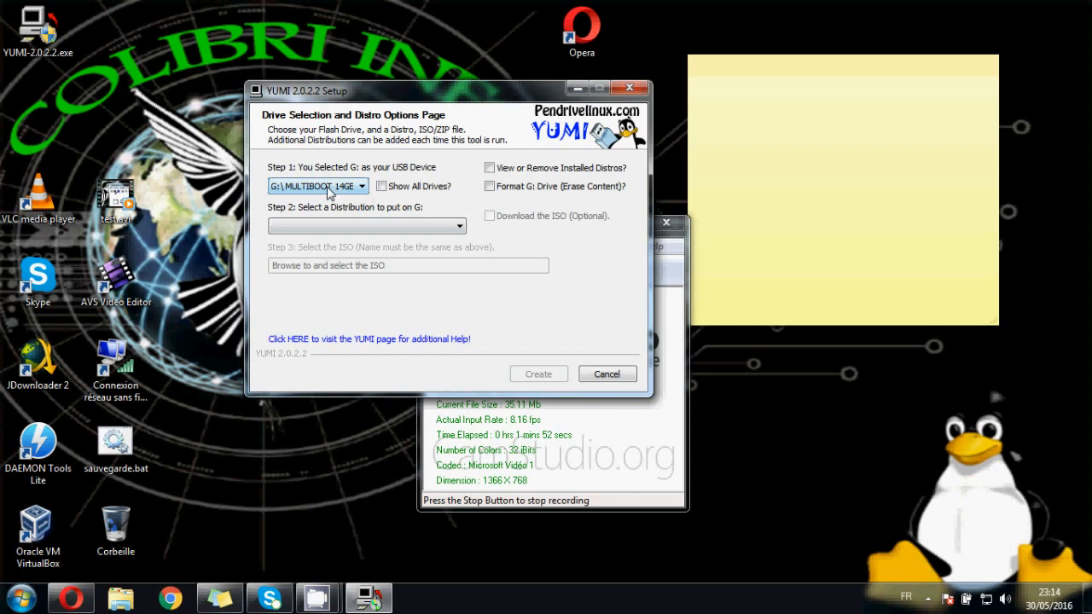
# Examine the list of distributions offered for drive G:, including the antivirus tools, system tools, other OS/tools and unlisted bootable ISOs
pyautogui.click(356, 228)
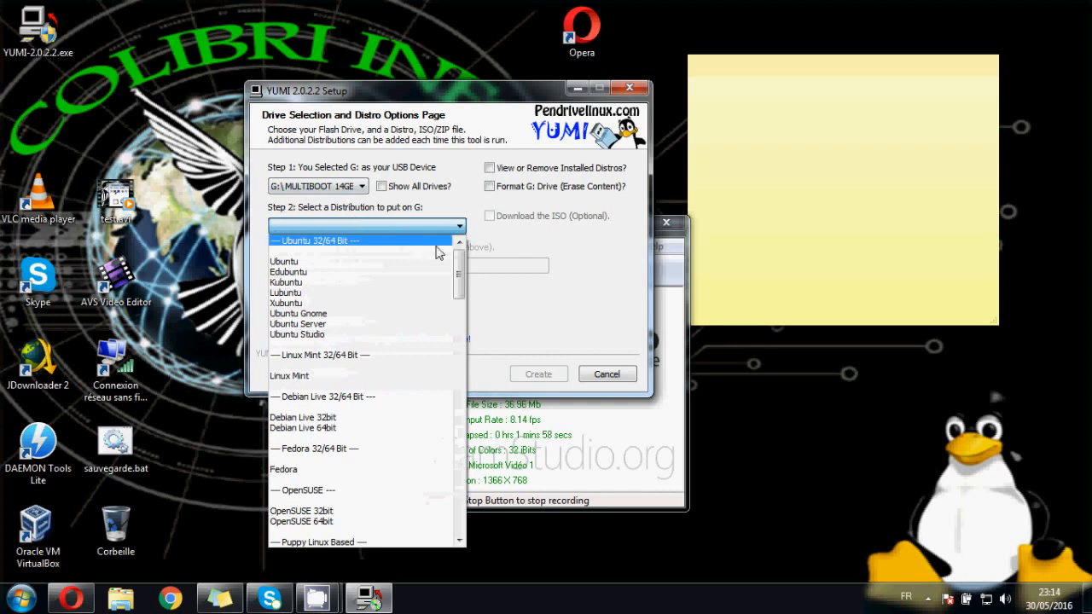
pyautogui.moveTo(458, 266)
pyautogui.mouseDown()
pyautogui.moveTo(460, 292)
pyautogui.moveTo(460, 265)
pyautogui.mouseUp()
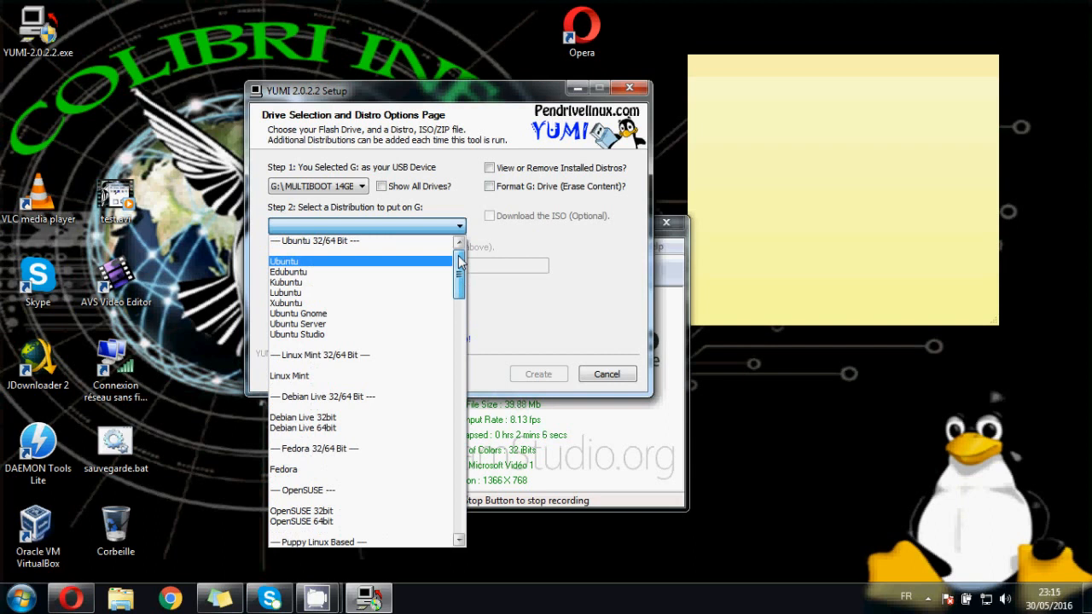
pyautogui.moveTo(460, 262); pyautogui.dragTo(465, 410)
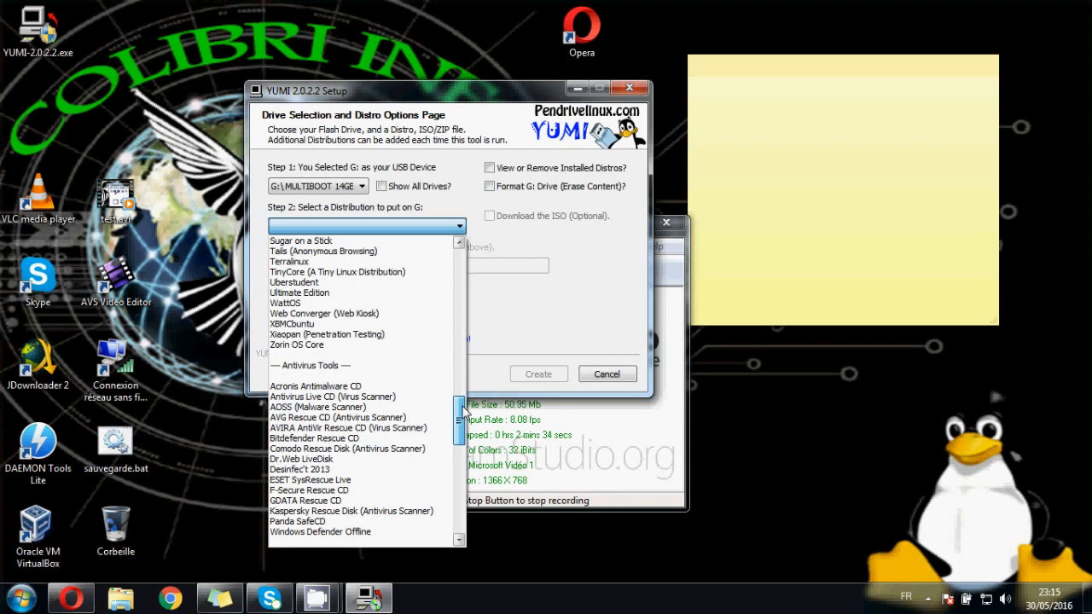
pyautogui.moveTo(462, 413); pyautogui.dragTo(461, 424)
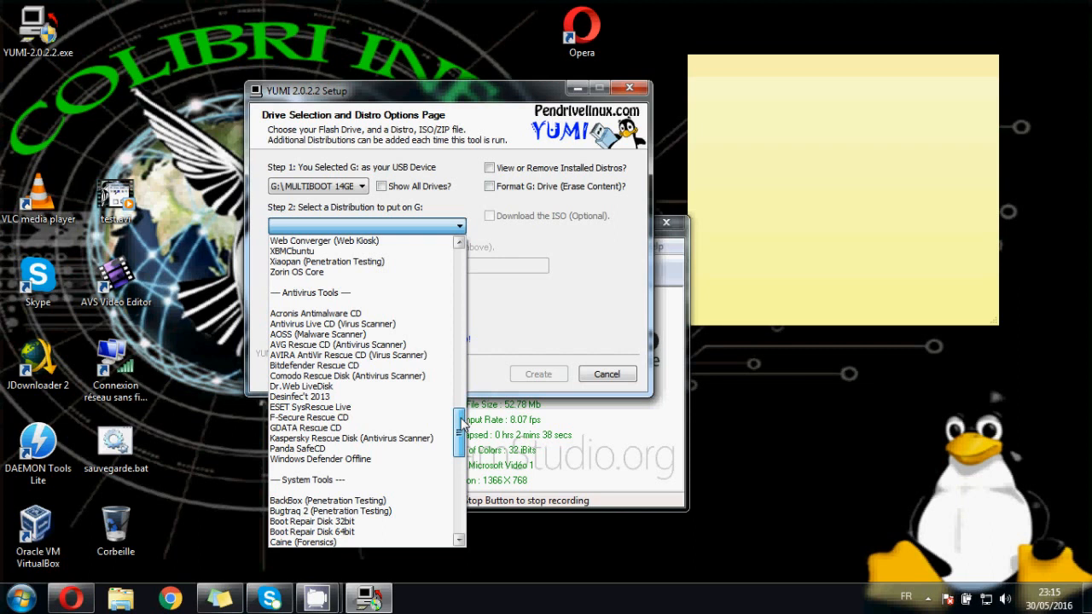
pyautogui.moveTo(461, 424); pyautogui.dragTo(462, 450)
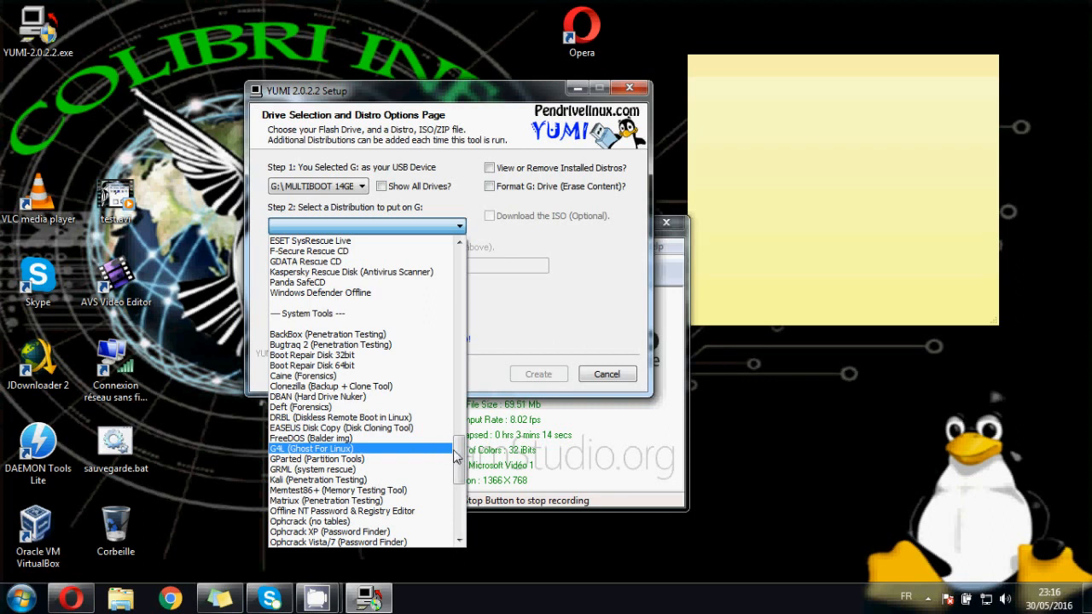
pyautogui.moveTo(458, 457); pyautogui.dragTo(458, 463)
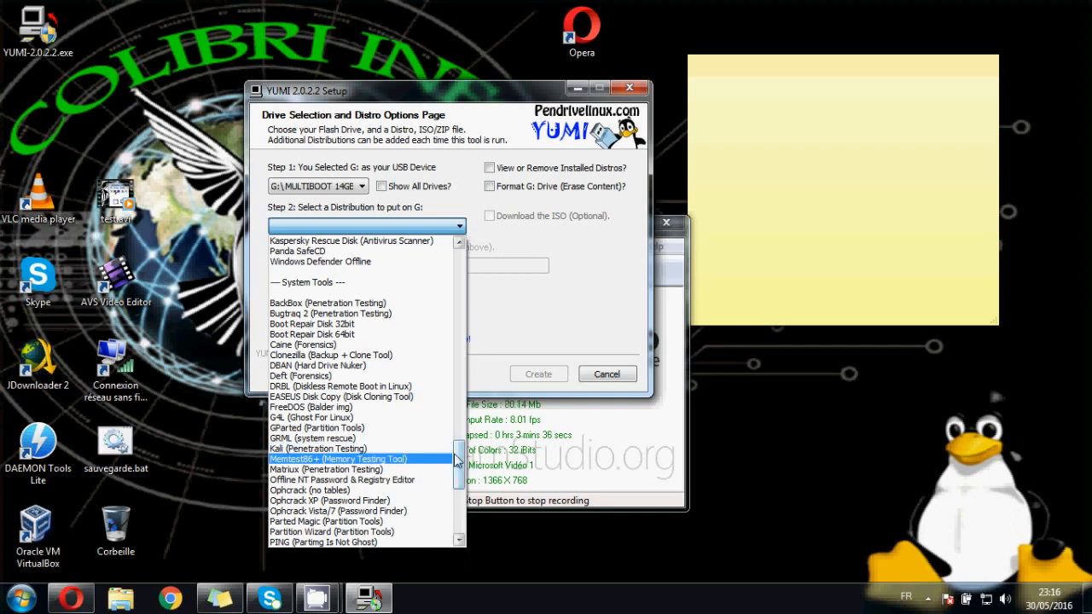
pyautogui.moveTo(458, 461); pyautogui.dragTo(458, 474)
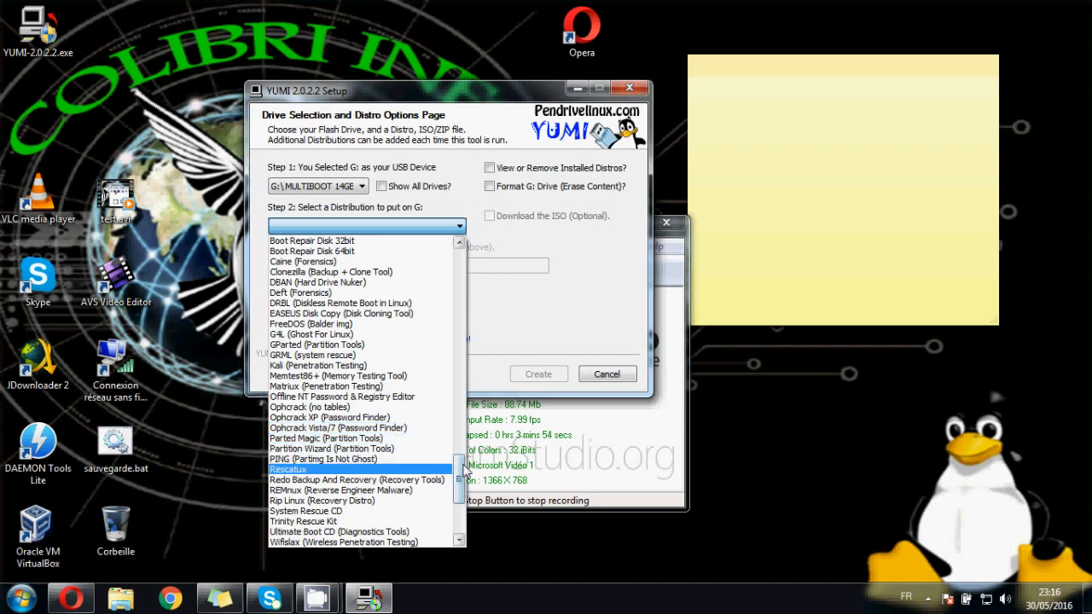
pyautogui.moveTo(464, 470); pyautogui.dragTo(466, 483)
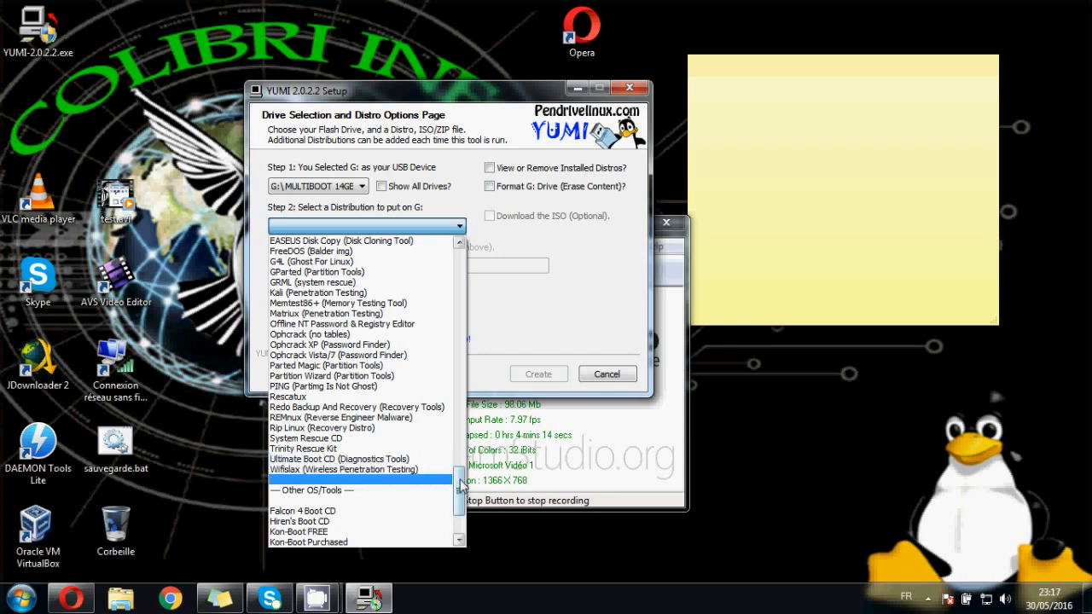
pyautogui.scroll(-3, 459, 485)
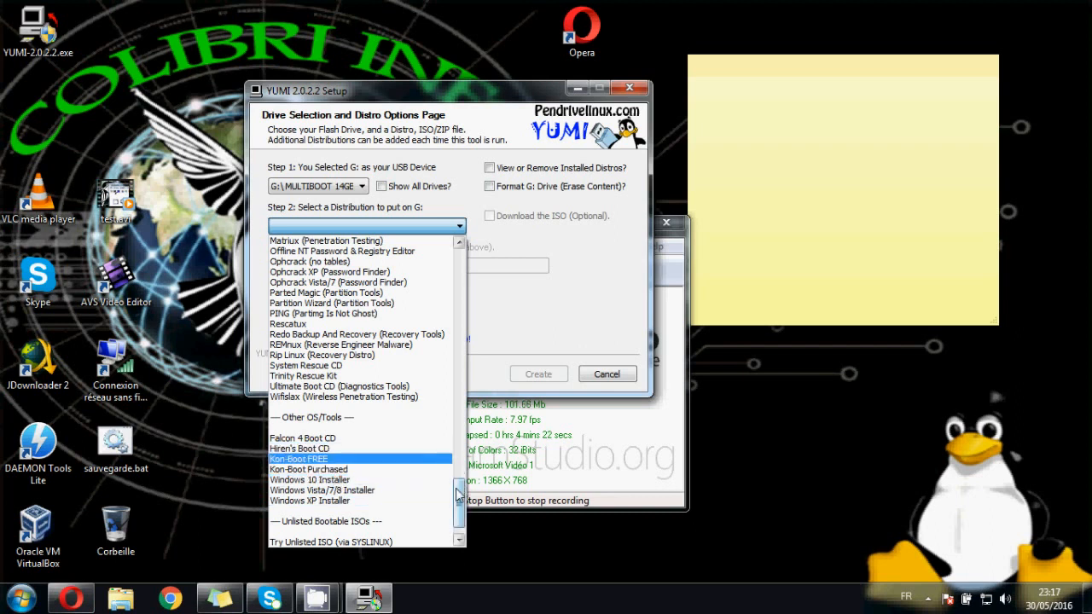
pyautogui.scroll(-1, 458, 495)
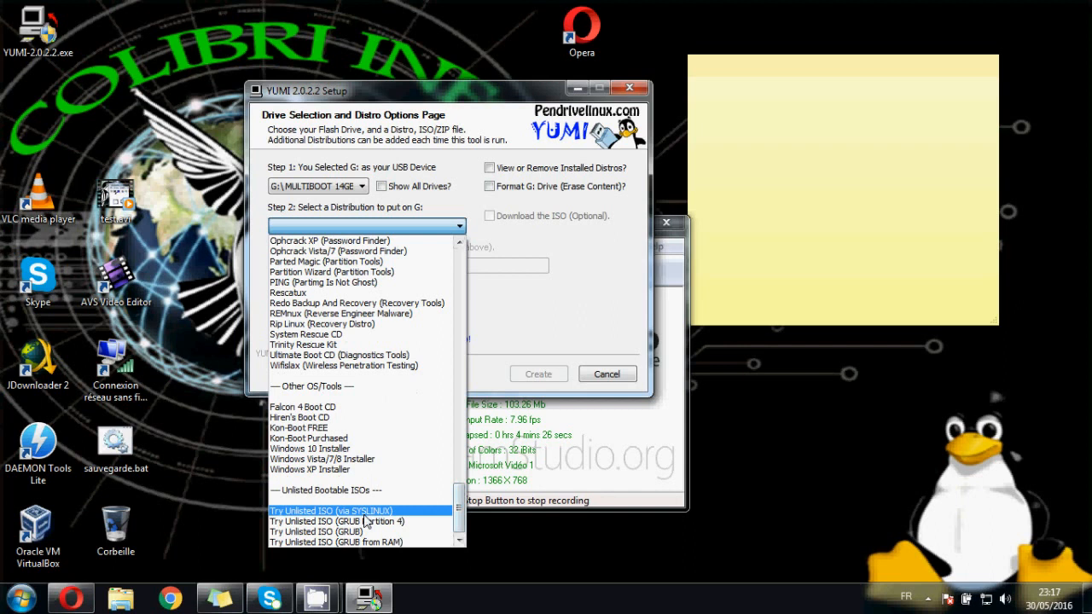
pyautogui.moveTo(458, 497)
pyautogui.mouseDown()
pyautogui.moveTo(469, 385)
pyautogui.moveTo(461, 512)
pyautogui.mouseUp()
# Choose GParted (Partition Tools) as the distribution and download gparted-live-0.26.0-2-i686.iso from its download link to the desktop
pyautogui.moveTo(461, 510); pyautogui.dragTo(485, 465)
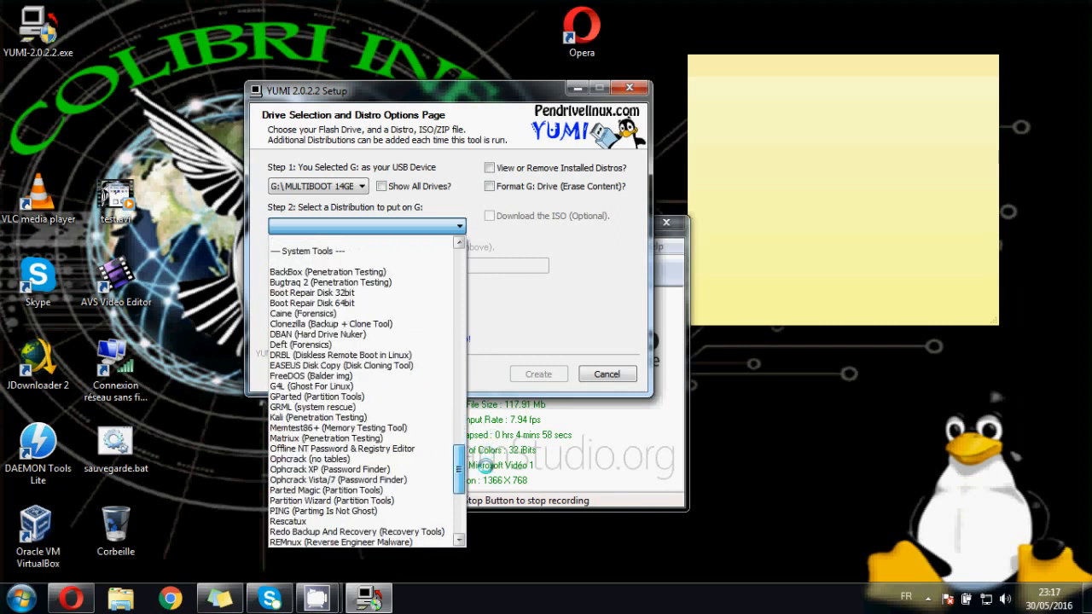
pyautogui.click(418, 397)
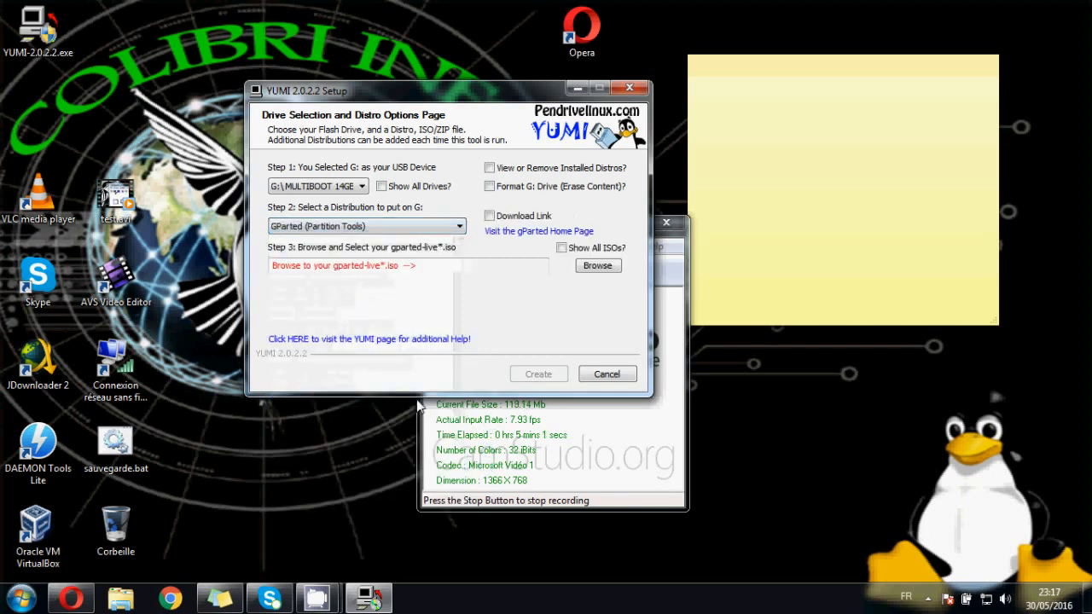
pyautogui.click(489, 217)
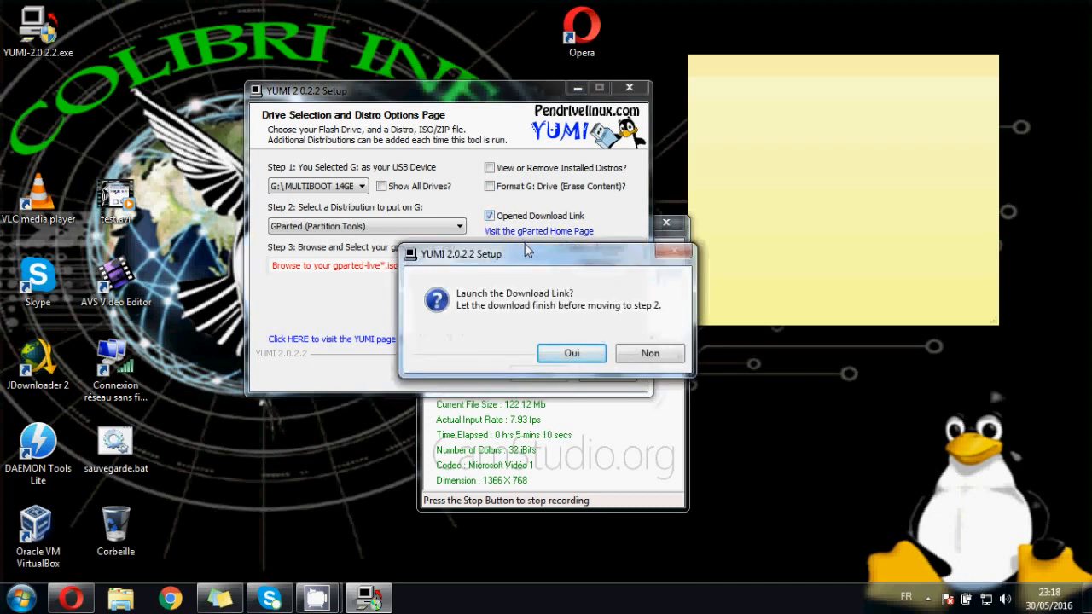
pyautogui.moveTo(525, 245); pyautogui.dragTo(519, 247)
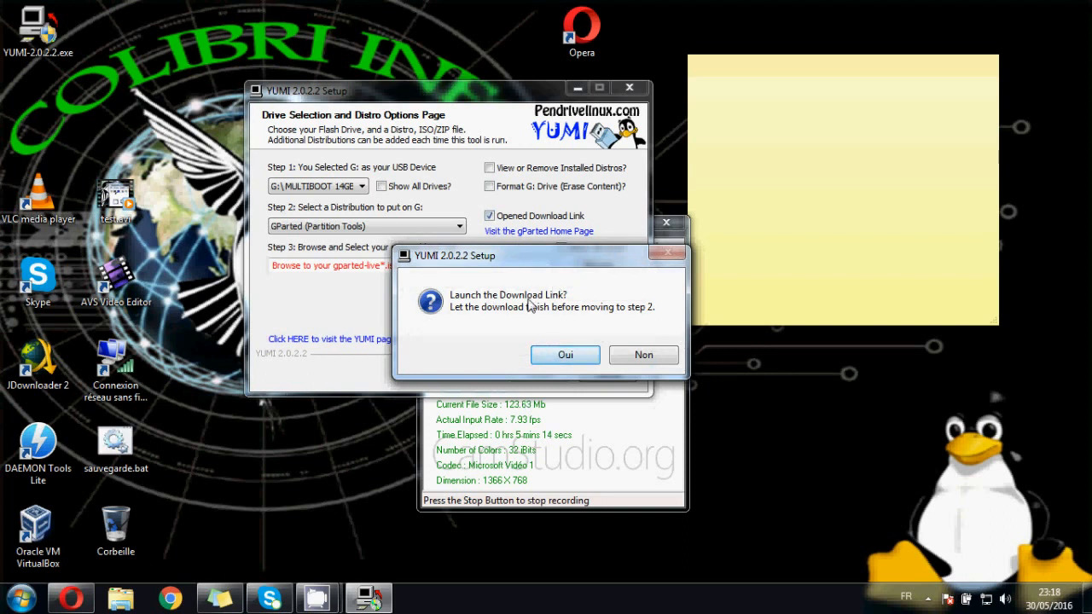
pyautogui.click(558, 355)
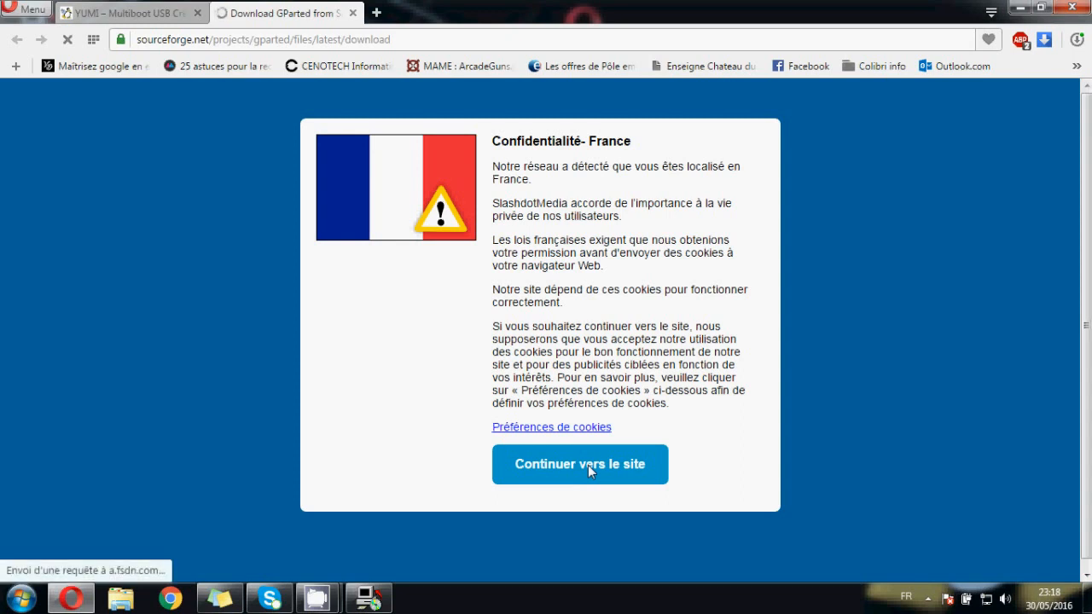
pyautogui.click(588, 465)
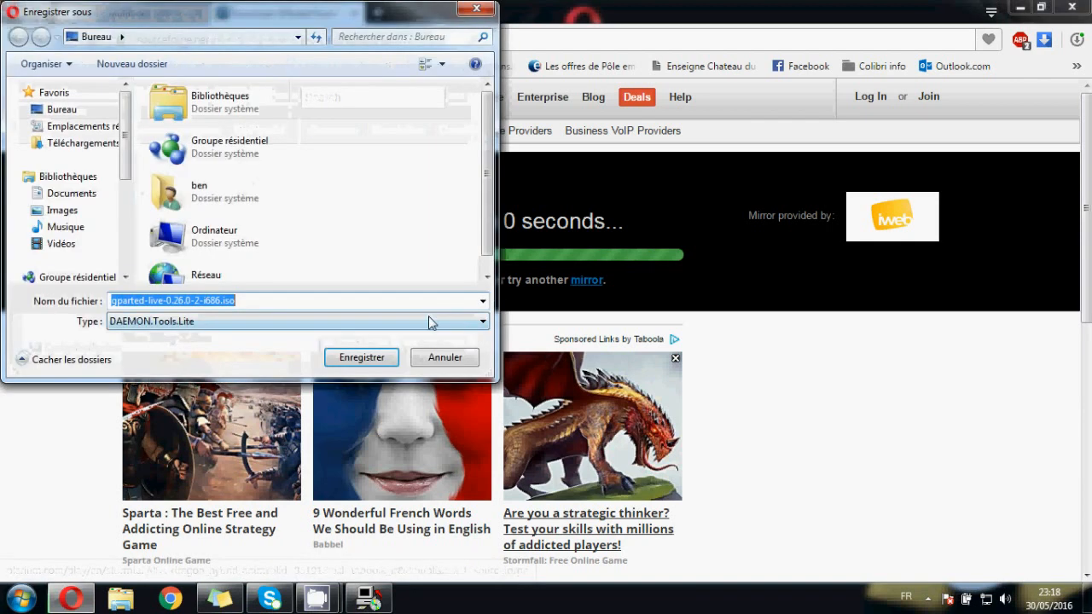
pyautogui.click(375, 358)
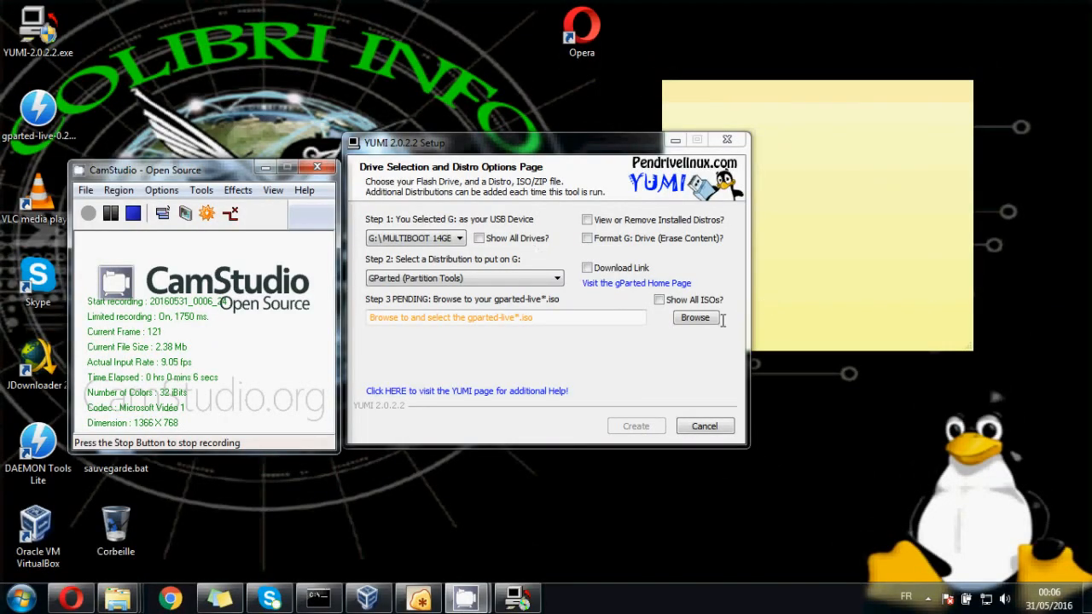
# Select gparted-live-0.26.0-2-i686.iso on the desktop (Bureau) as the ISO file for the GParted distribution
pyautogui.click(695, 318)
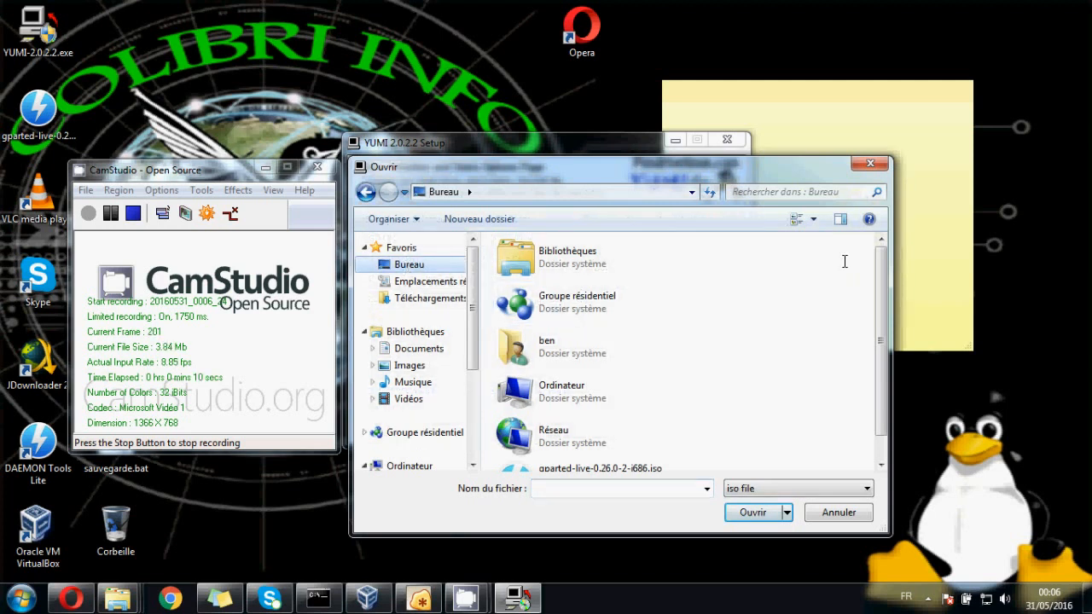
pyautogui.scroll(-1, 881, 270)
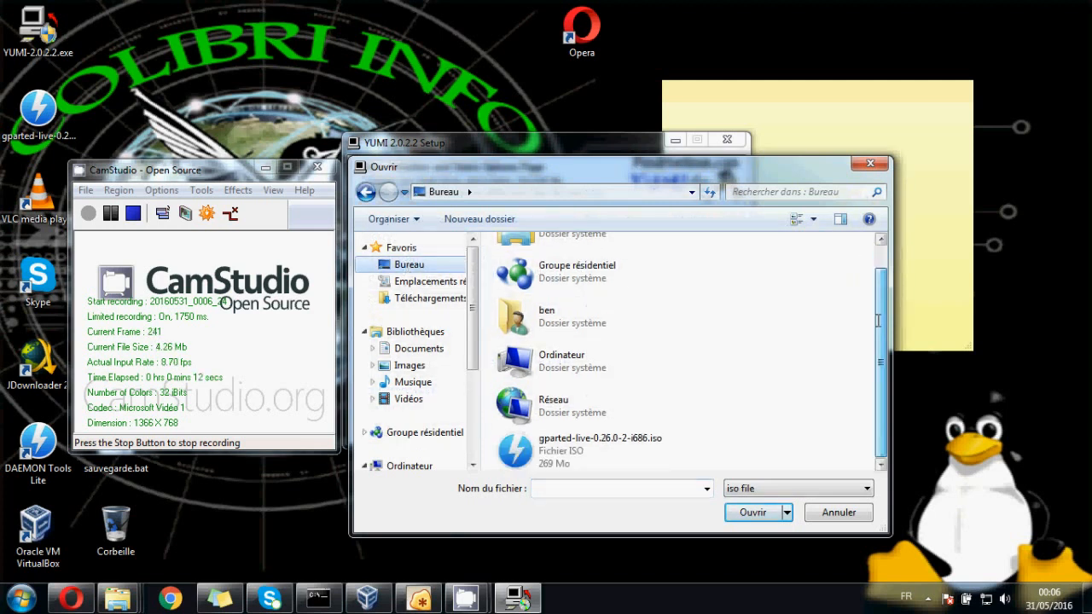
pyautogui.click(563, 443)
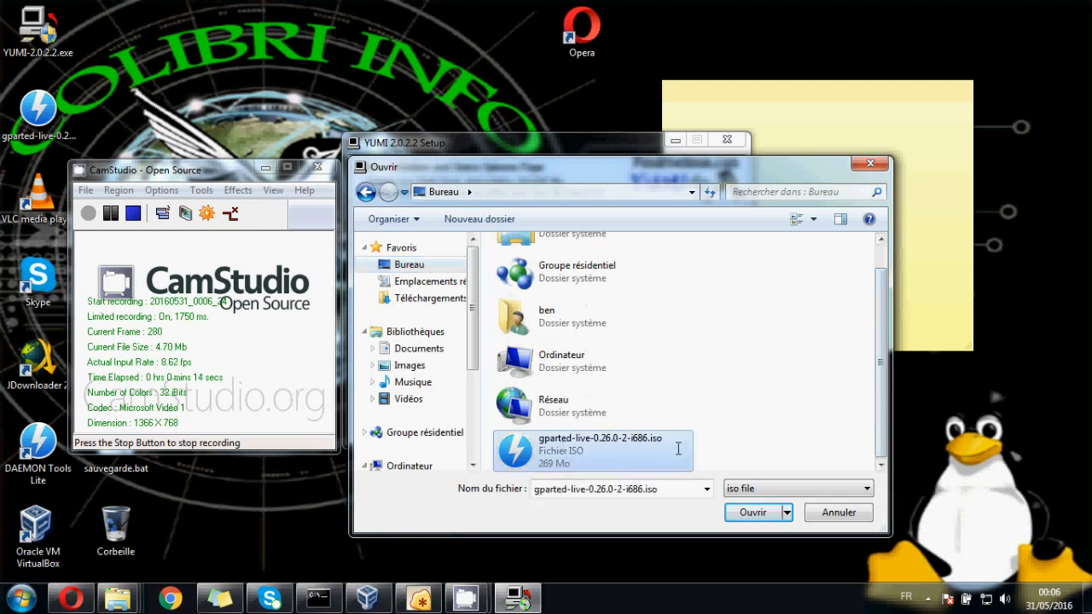
pyautogui.click(760, 515)
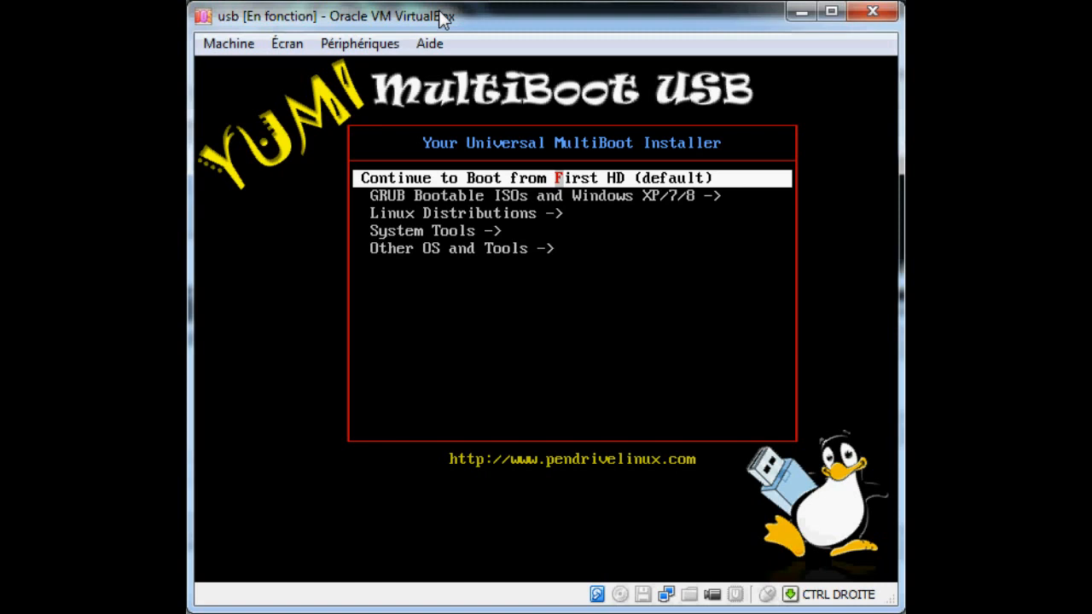
# Switch to the usb virtual machine in VirtualBox and examine the categories of the YUMI main boot menu
pyautogui.press('Down')
pyautogui.press('Up')
pyautogui.press('Down')
pyautogui.press('Down')
pyautogui.press('Up')
pyautogui.press('Up')
pyautogui.press('Down')
pyautogui.press('Down')
pyautogui.press('Down')
pyautogui.press('Down')
pyautogui.press('Up')
pyautogui.press('Up')
pyautogui.press('Up')
pyautogui.press('Up')
# Examine the Windows installers under GRUB Bootable ISOs and Windows XP/7/8, and return to the main menu
pyautogui.press('Down')
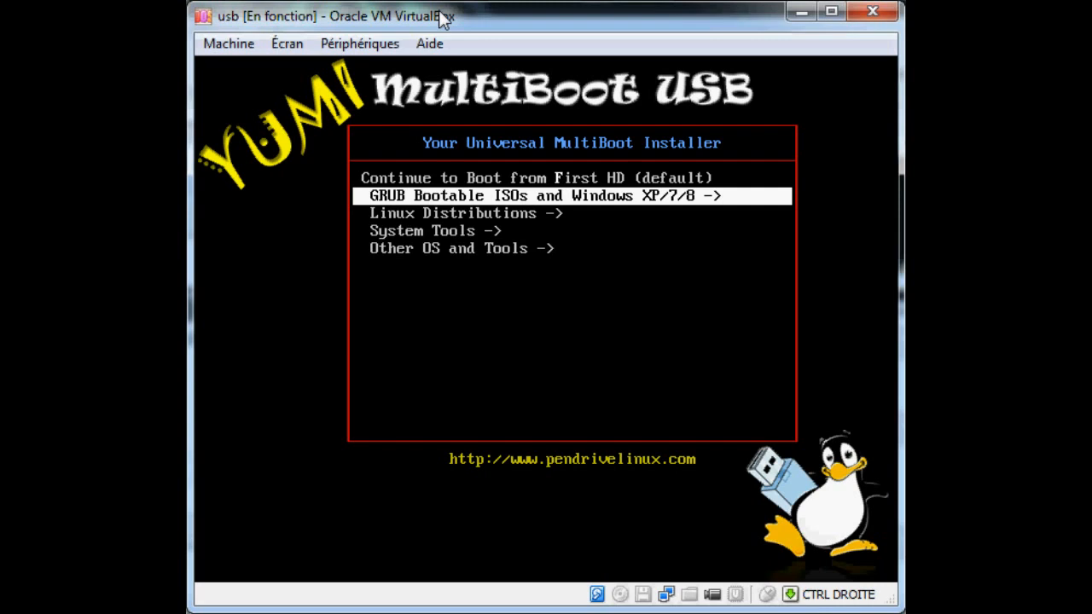
pyautogui.press('Return')
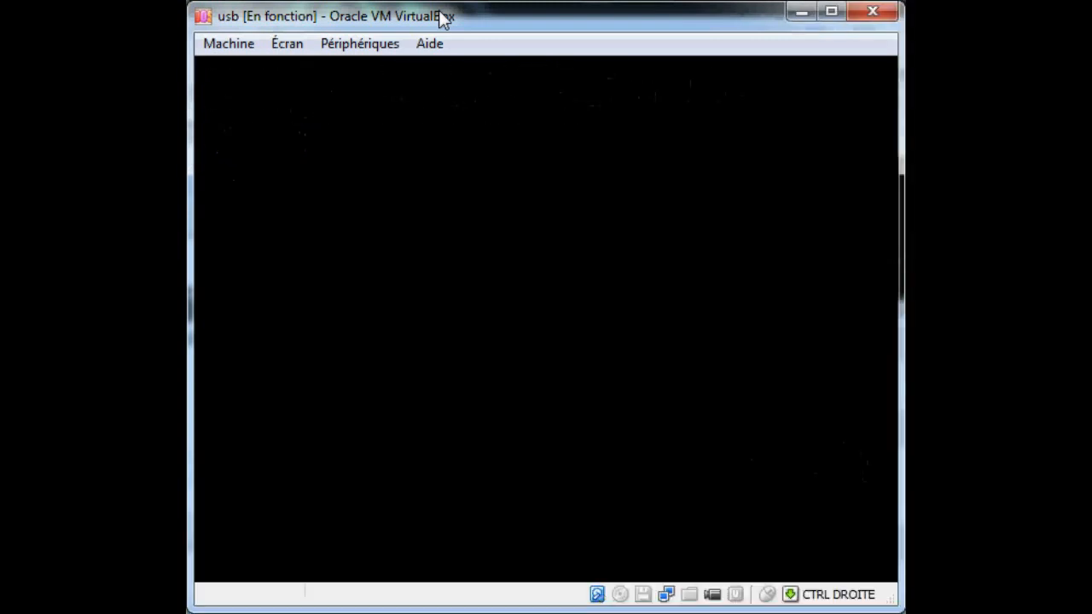
pyautogui.press('Down')
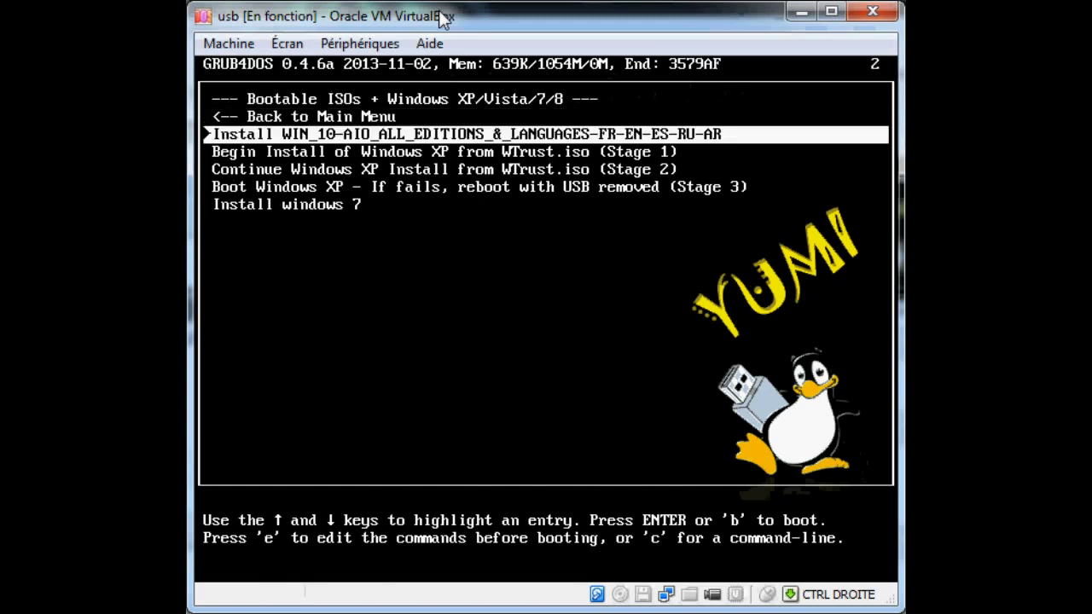
pyautogui.press('Down')
pyautogui.press('Down')
pyautogui.press('Down')
pyautogui.press('Down')
pyautogui.press('Up')
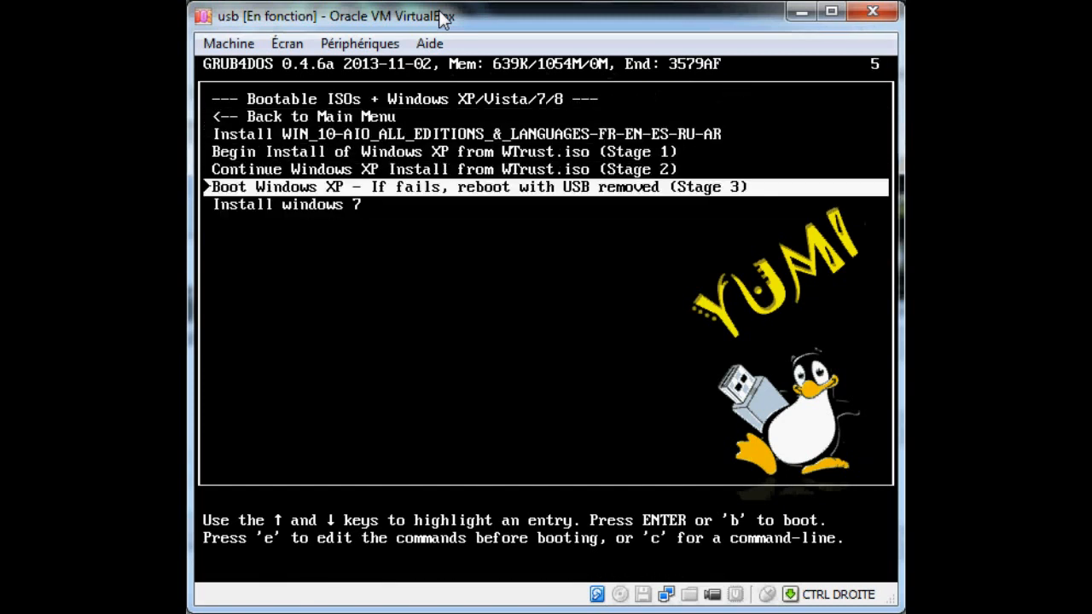
pyautogui.press('Down')
pyautogui.press('Up')
pyautogui.press('Up')
pyautogui.press('Up')
pyautogui.press('Up')
pyautogui.press('Up')
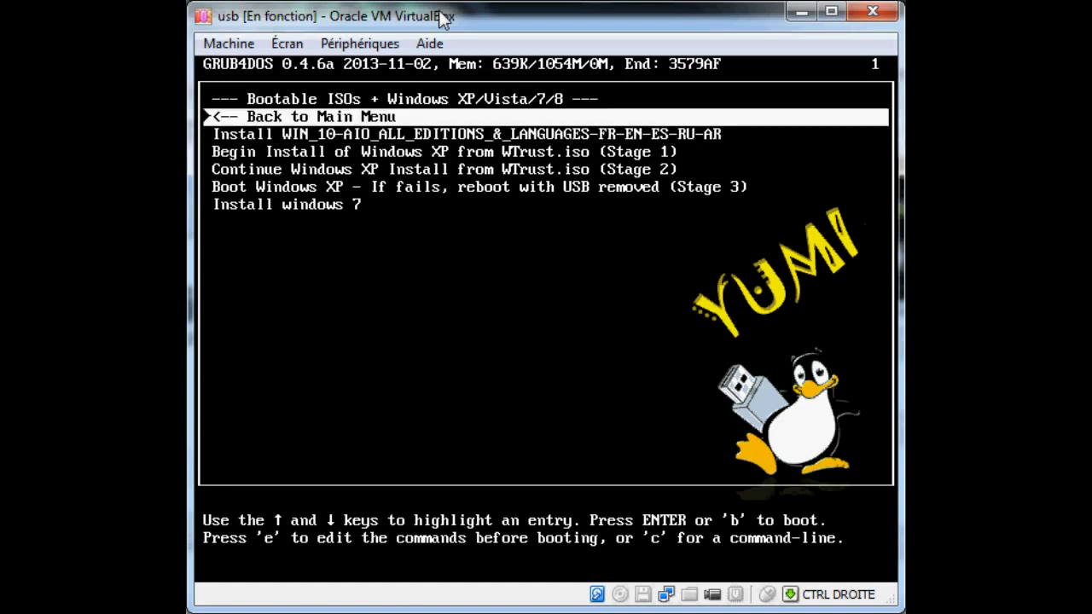
pyautogui.press('Return')
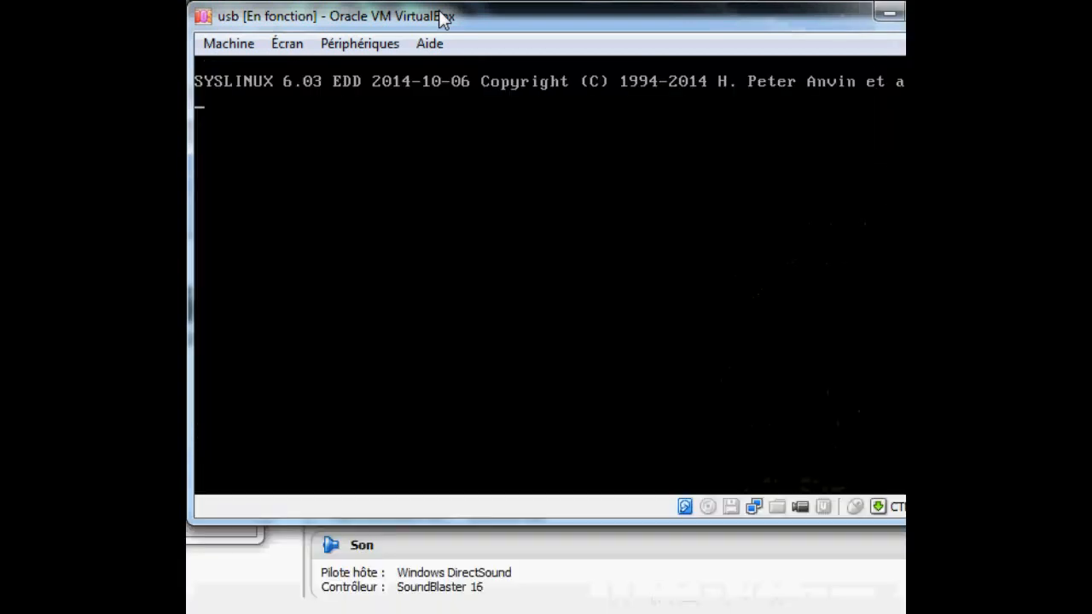
# Examine the systems offered under Linux Distributions and return to the main boot menu
pyautogui.press('Down')
pyautogui.press('Down')
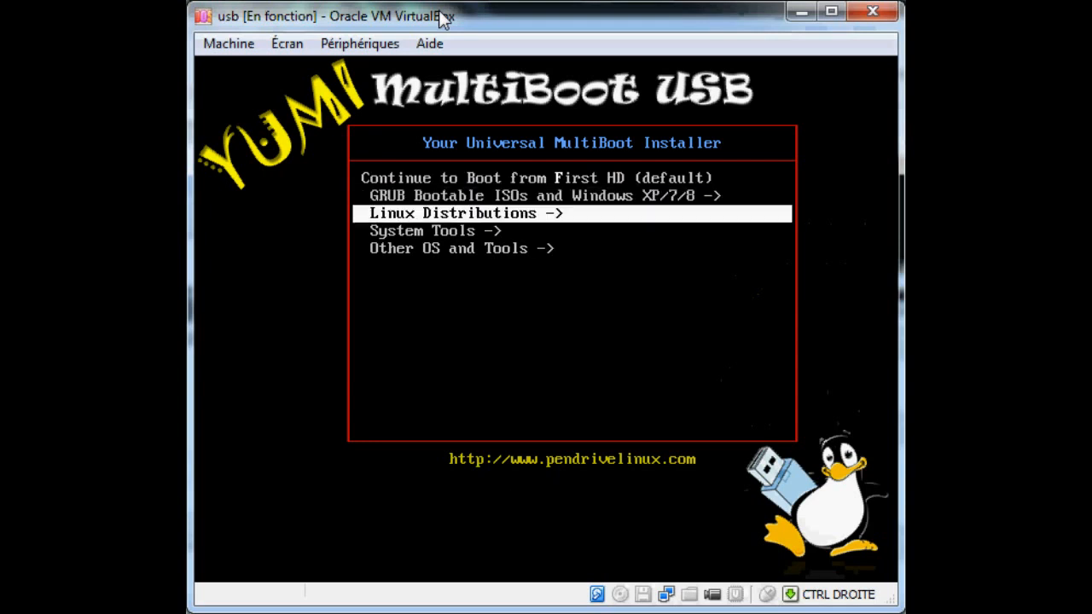
pyautogui.press('Return')
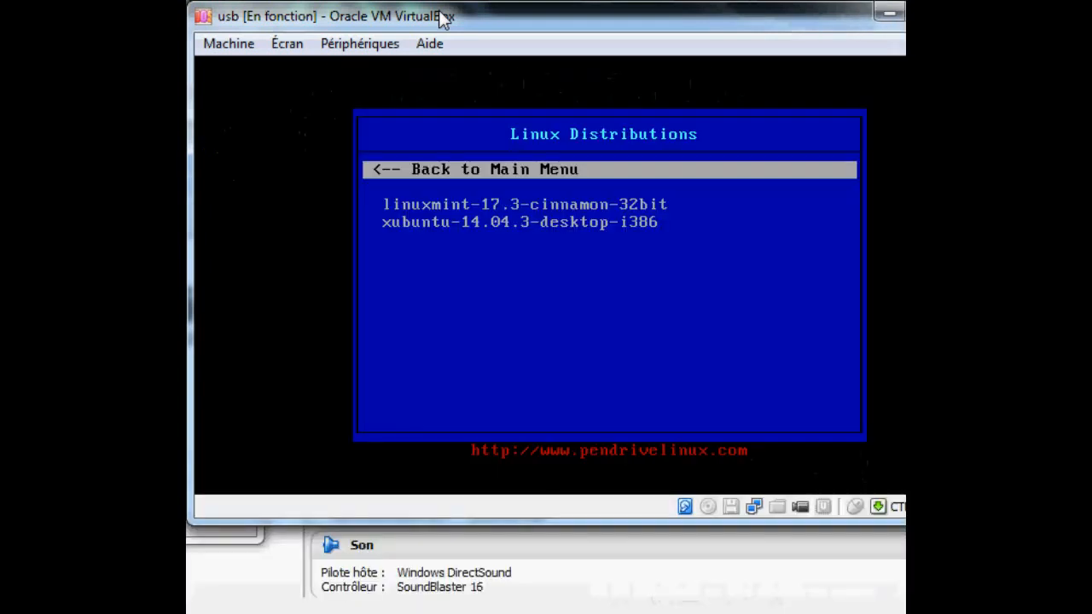
pyautogui.press('Down')
pyautogui.press('Down')
pyautogui.press('Up')
pyautogui.press('Up')
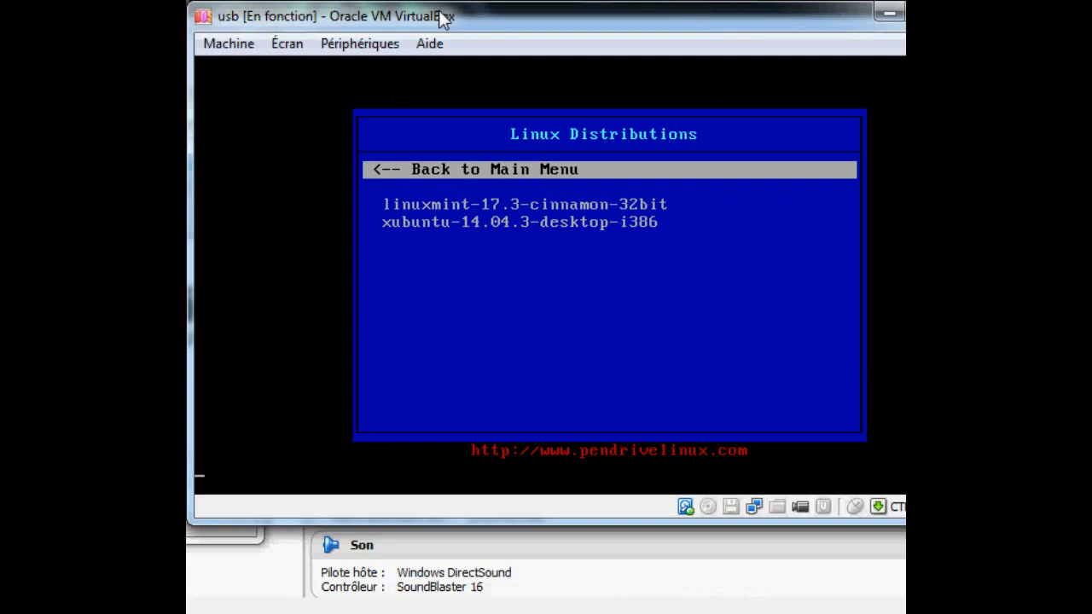
pyautogui.press('Return')
# Examine the entries under System Tools, from Clonezilla to PING, and return to the main boot menu
pyautogui.press('Down')
pyautogui.press('Down')
pyautogui.press('Down')
pyautogui.press('Down')
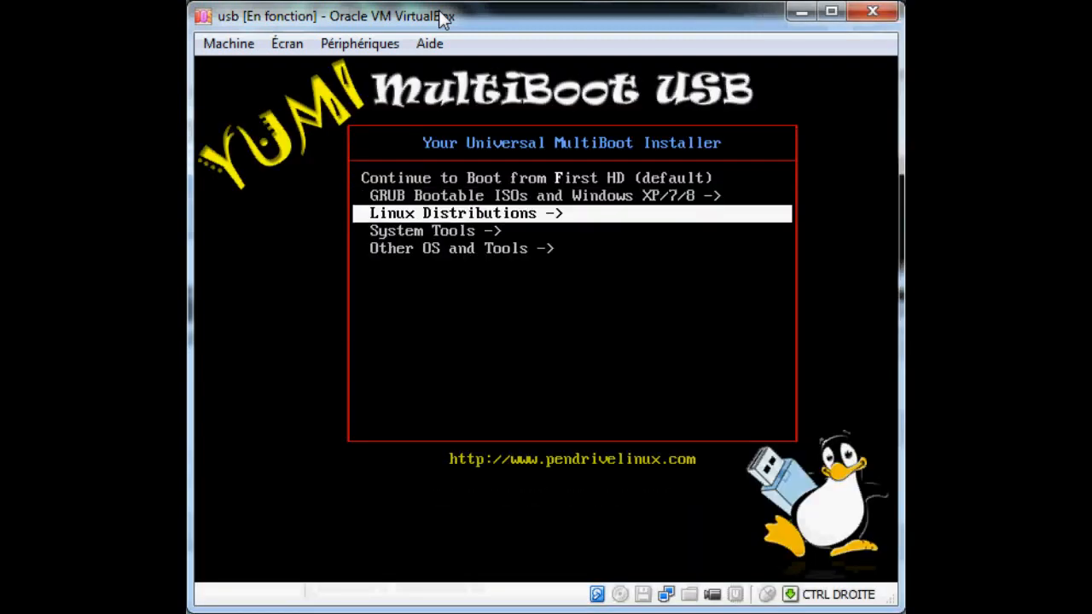
pyautogui.press('Up')
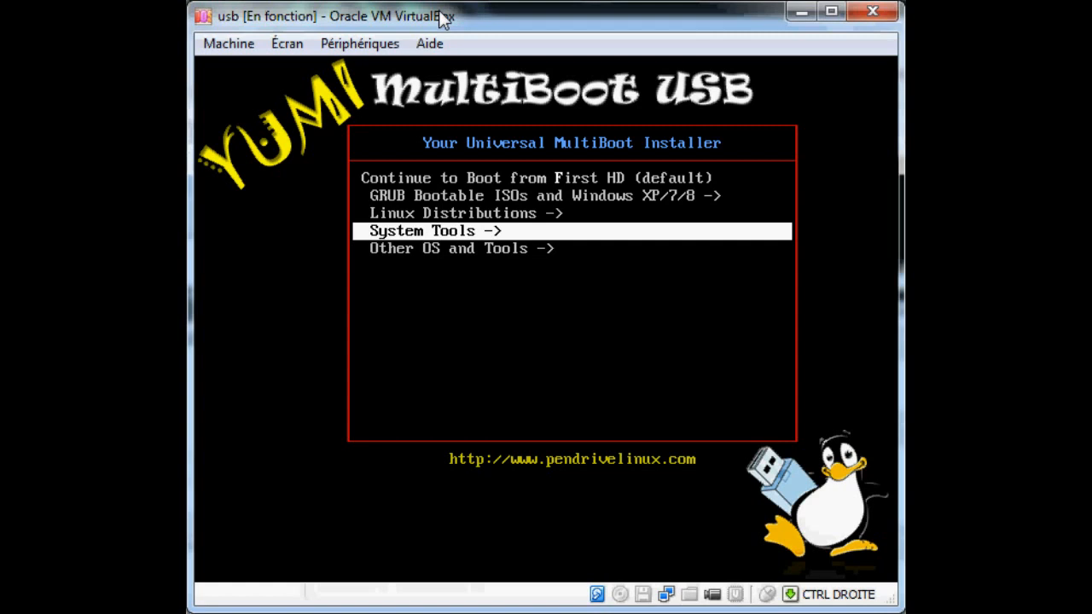
pyautogui.press('Return')
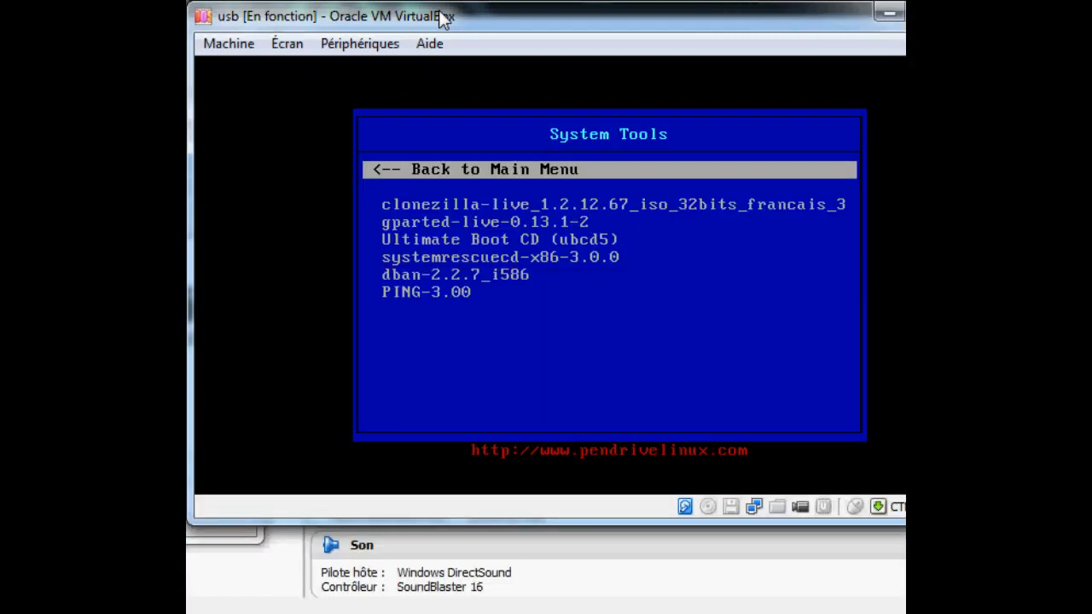
pyautogui.press('Down')
pyautogui.press('Down')
pyautogui.press('Down')
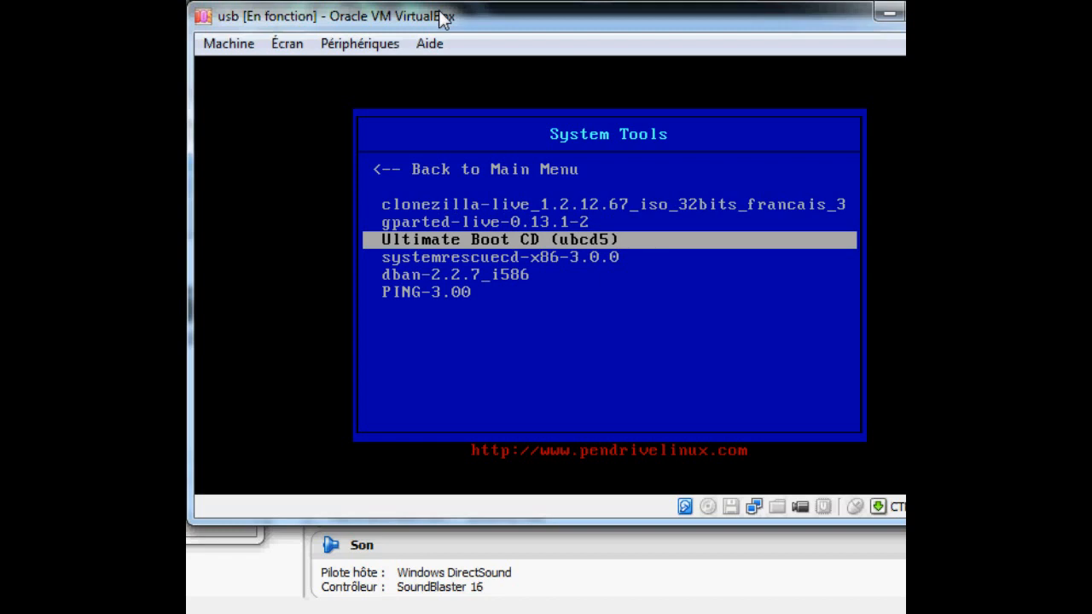
pyautogui.press('Up')
pyautogui.press('Up')
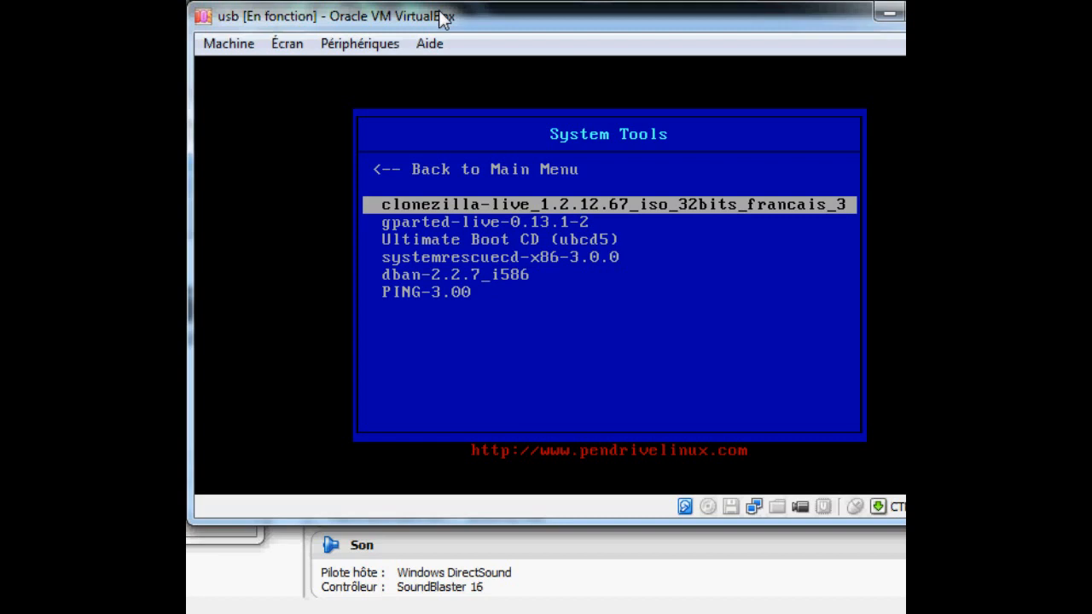
pyautogui.press('Down')
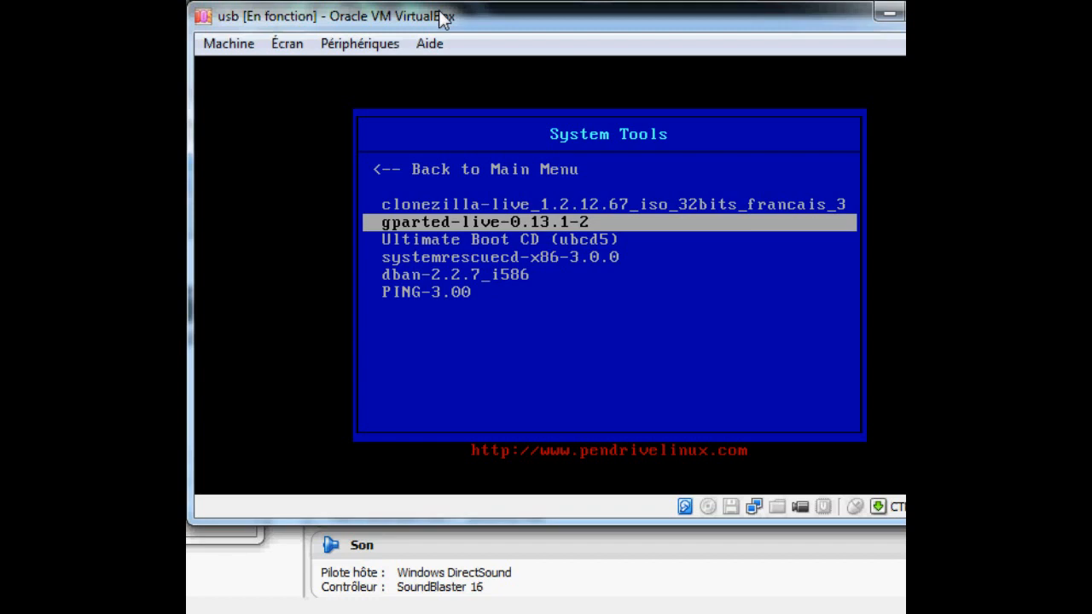
pyautogui.press('Down')
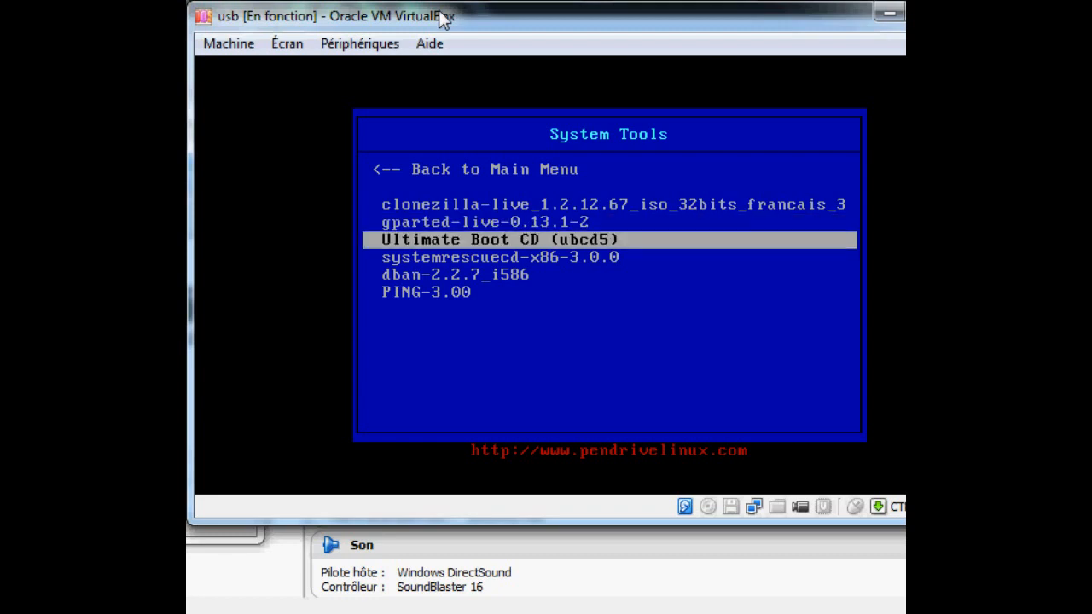
pyautogui.press('Down')
pyautogui.press('Up')
pyautogui.press('Down')
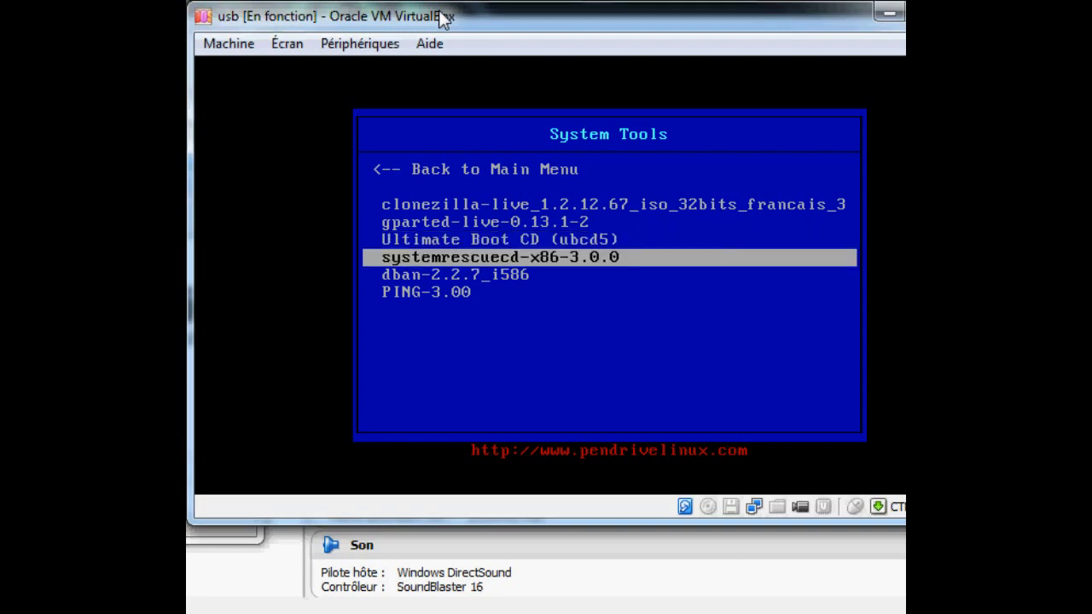
pyautogui.press('Down')
pyautogui.press('Down')
pyautogui.press('Up')
pyautogui.press('Up')
pyautogui.press('Up')
pyautogui.press('Up')
pyautogui.press('Up')
pyautogui.press('Up')
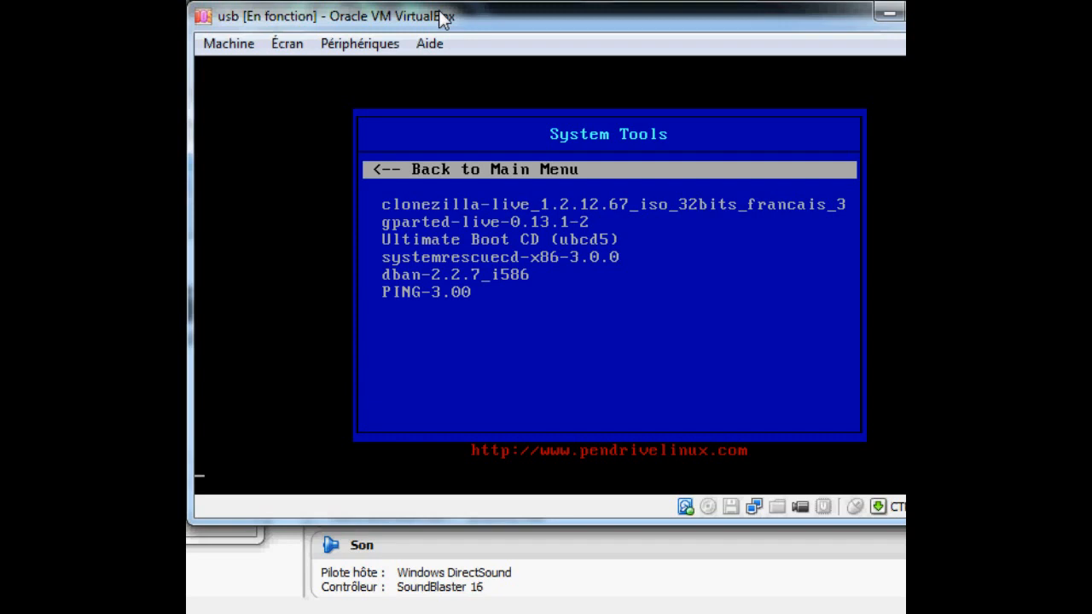
pyautogui.press('Return')
# Examine the Hiren's Boot CD and Kon-Boot entries under Other OS and Tools, and return to the main boot menu
pyautogui.press('Down')
pyautogui.press('Down')
pyautogui.press('Down')
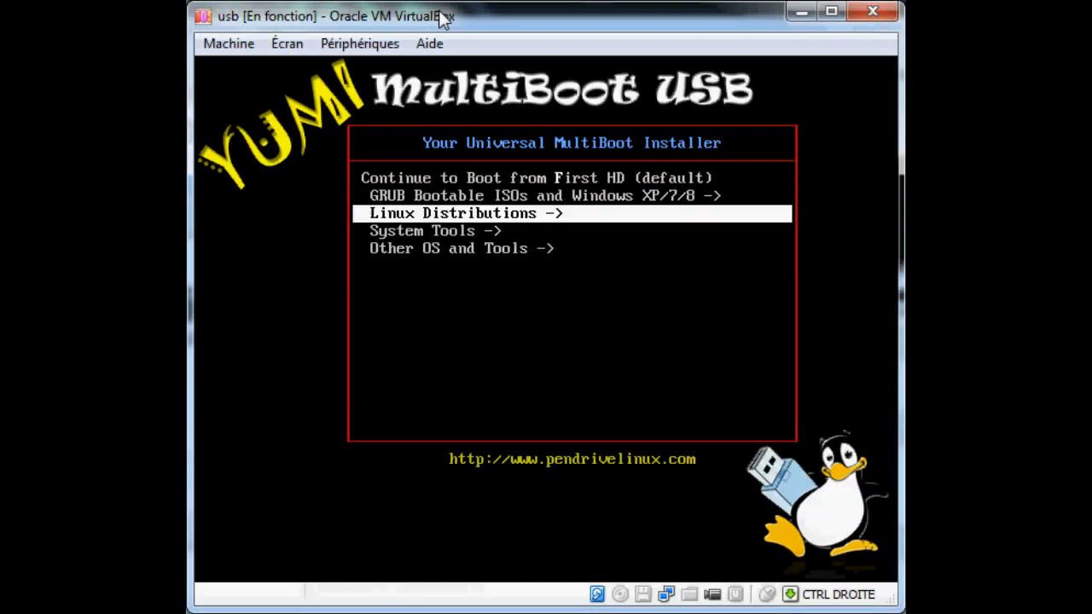
pyautogui.press('Down')
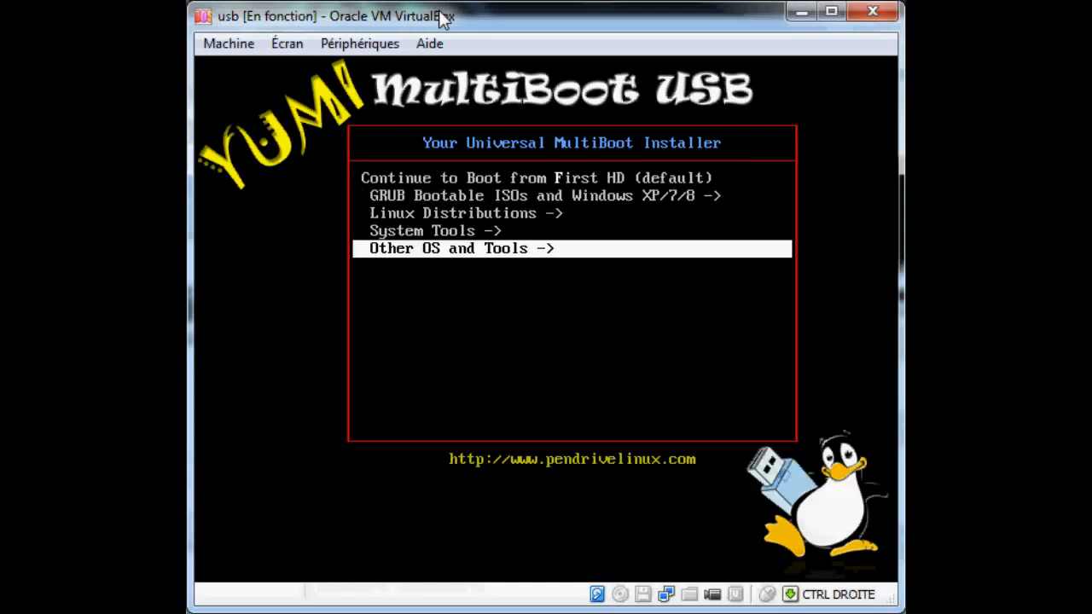
pyautogui.press('Return')
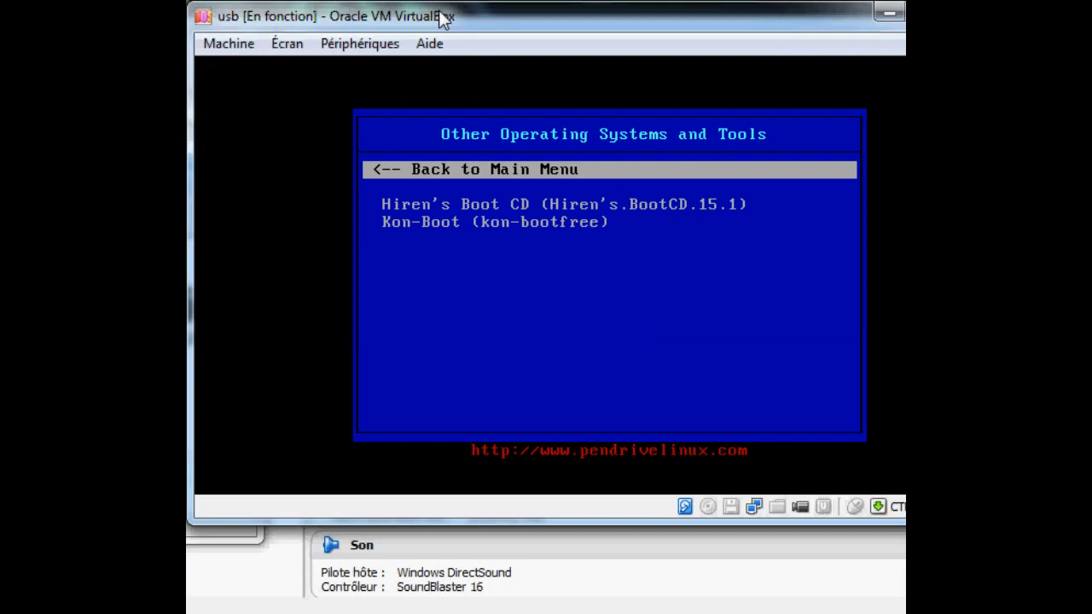
pyautogui.press('Down')
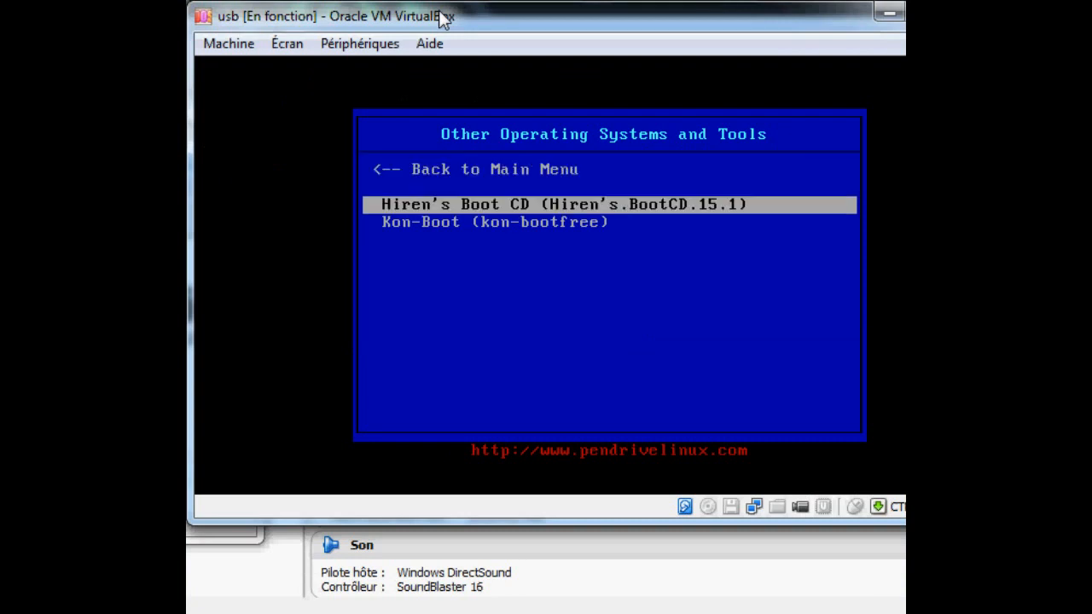
pyautogui.press('Down')
pyautogui.press('Up')
pyautogui.press('Down')
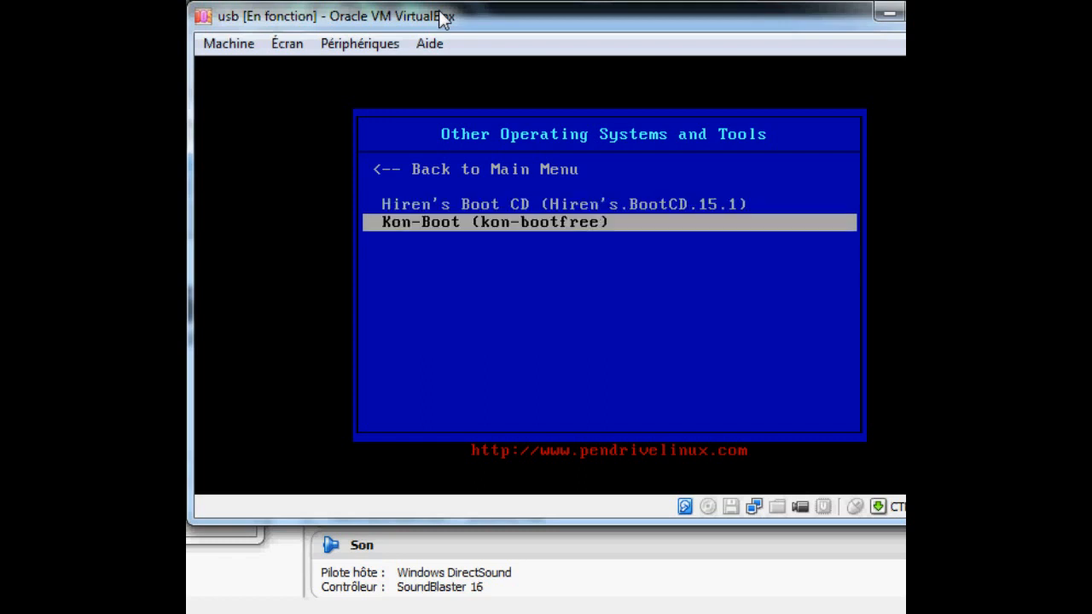
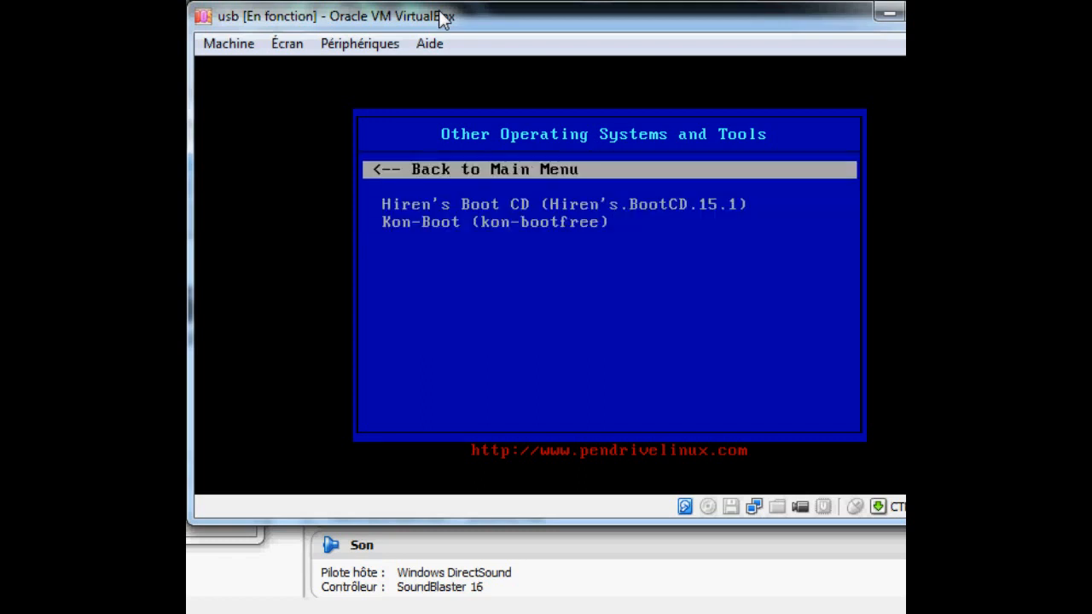
pyautogui.press('Return')
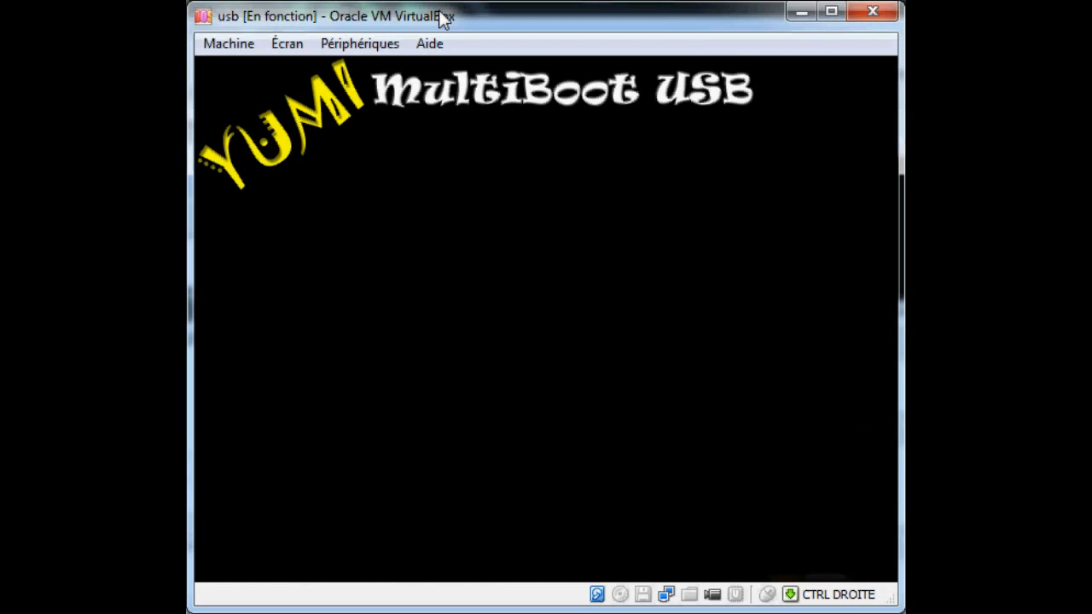
pyautogui.press('Down')
pyautogui.press('Down')
pyautogui.press('Down')
pyautogui.press('Down')
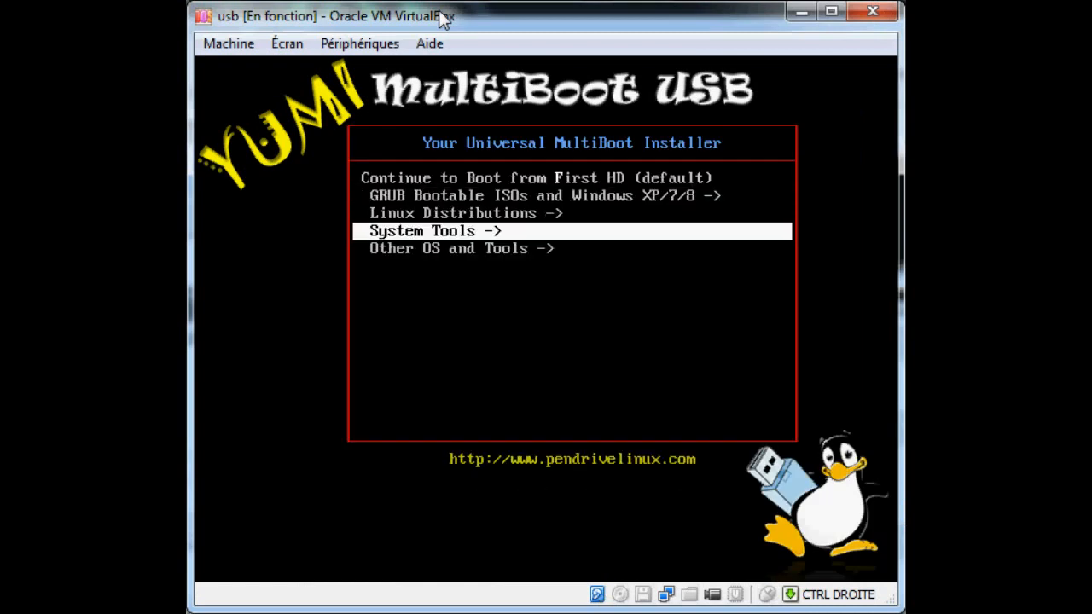
pyautogui.press('Up')
pyautogui.press('Up')
pyautogui.press('Up')
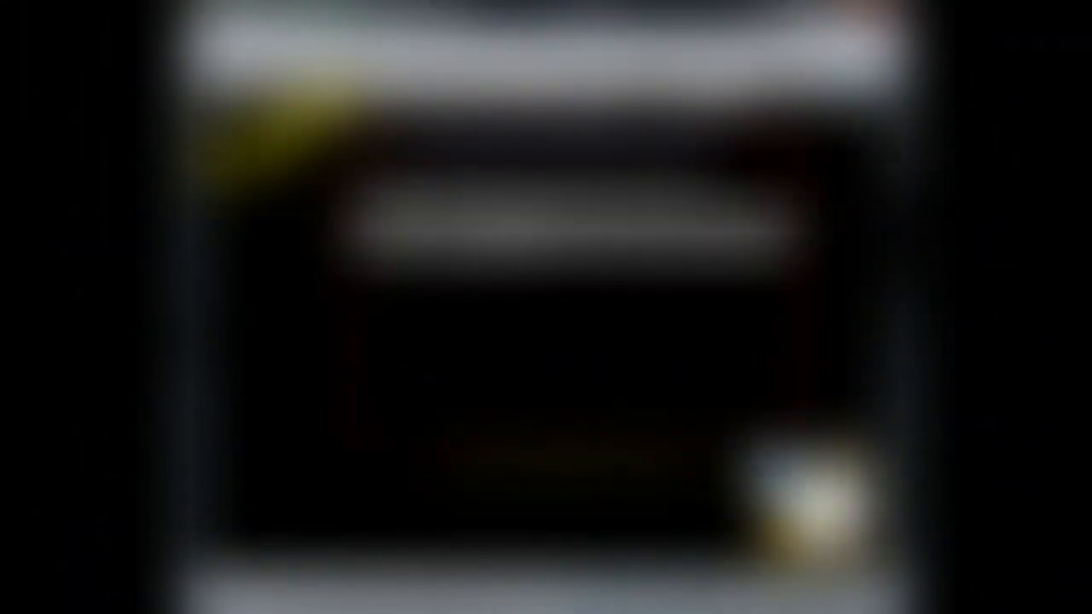
# Boot gparted-live-0.13.1-2 from the System Tools boot menu with GParted Live's default settings
pyautogui.press('Up')
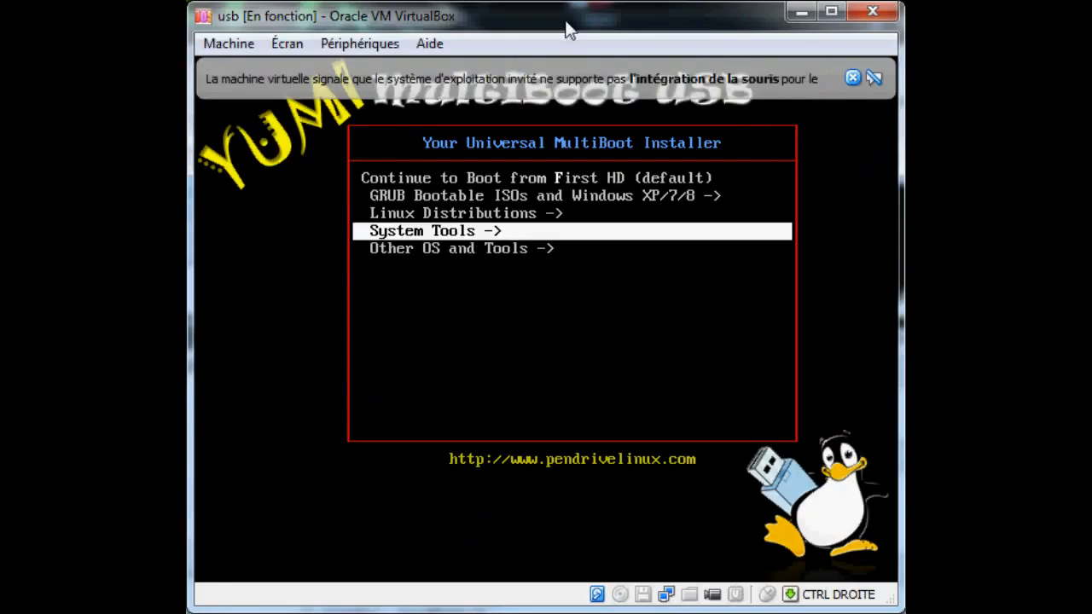
pyautogui.press('Return')
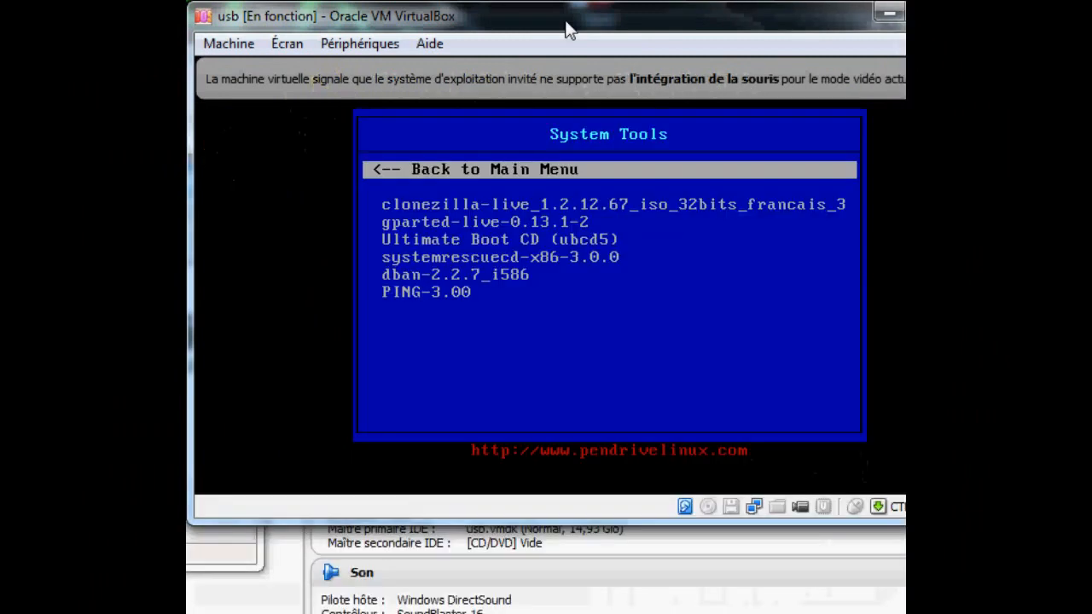
pyautogui.press('Down')
pyautogui.press('Down')
pyautogui.press('Down')
pyautogui.press('Down')
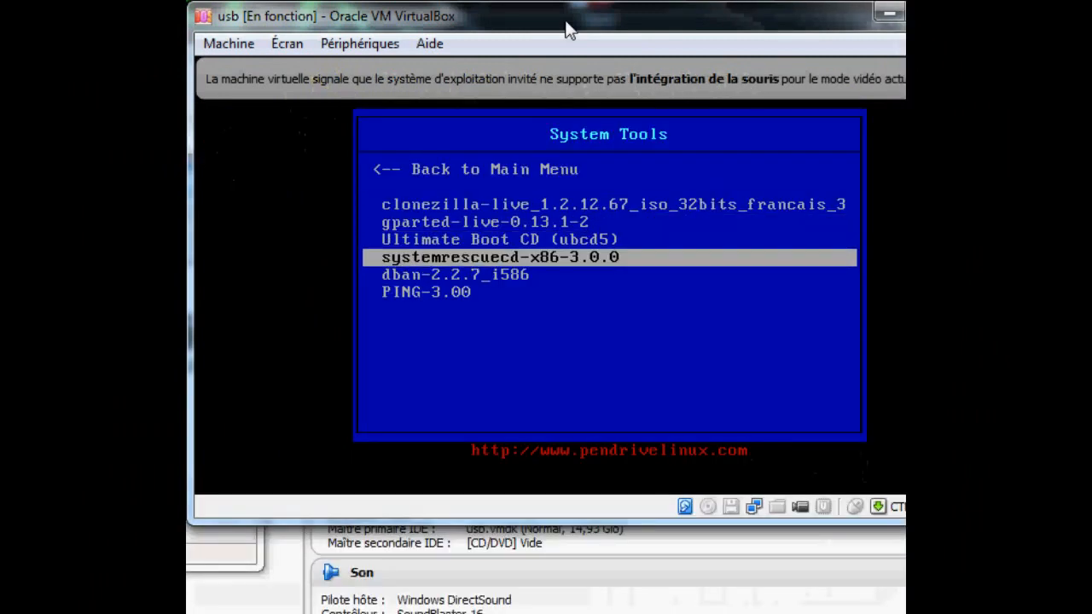
pyautogui.press('Up')
pyautogui.press('Up')
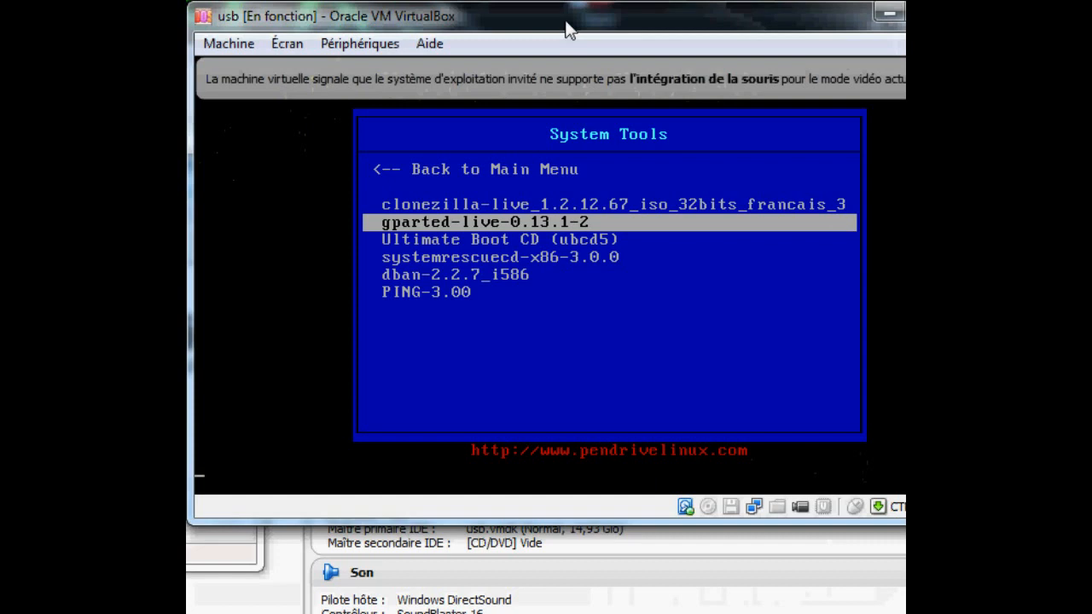
pyautogui.press('Return')
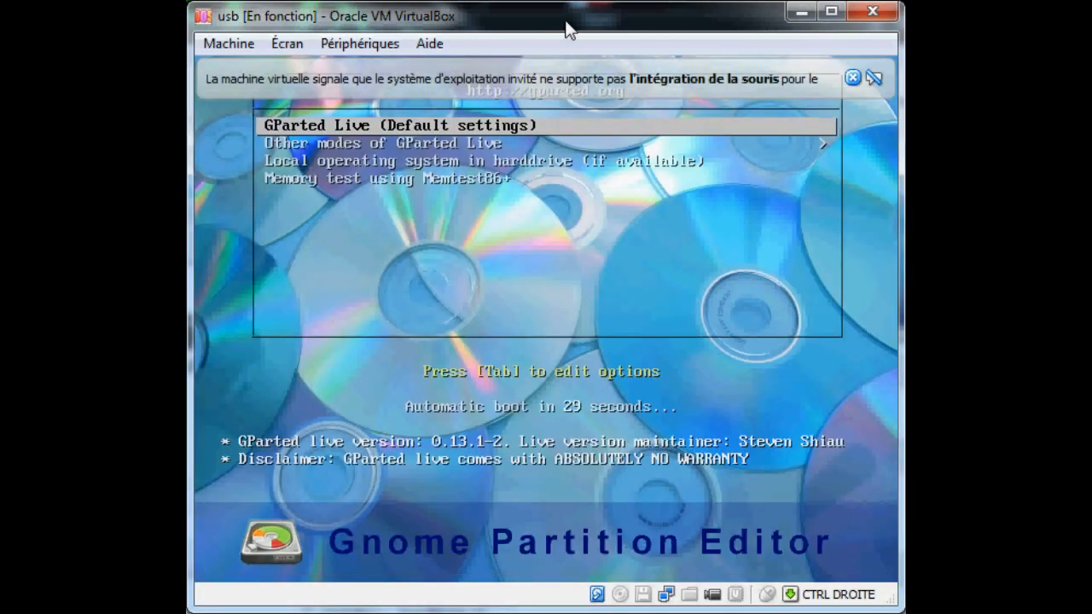
pyautogui.press('Return')
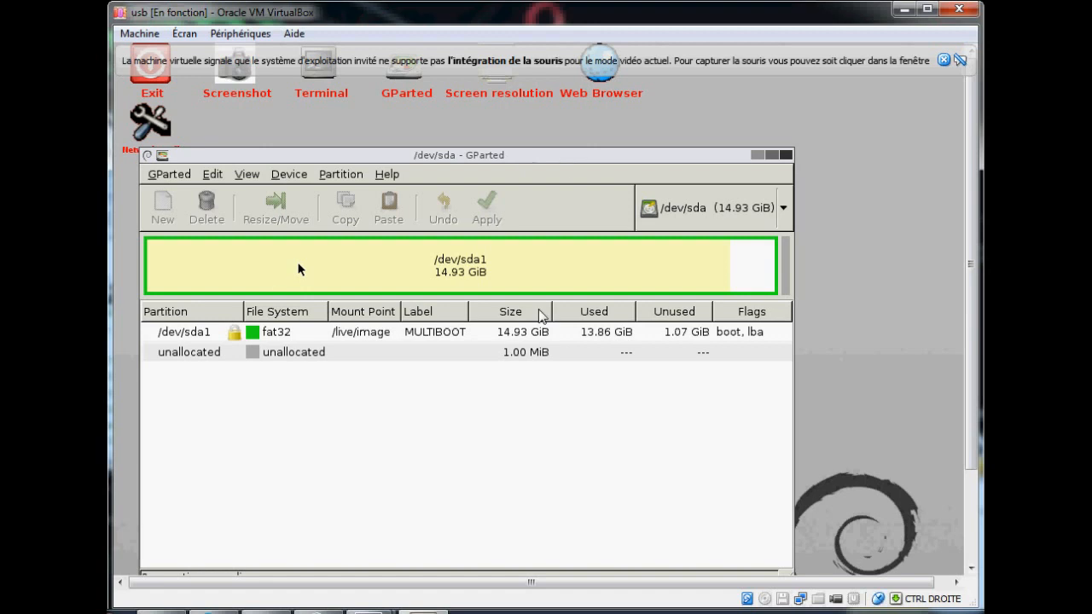
# Examine the actions offered for the /dev/sda1 partition, and inspect the unallocated space and /dev/sda1 entries in GParted
pyautogui.click(597, 337)
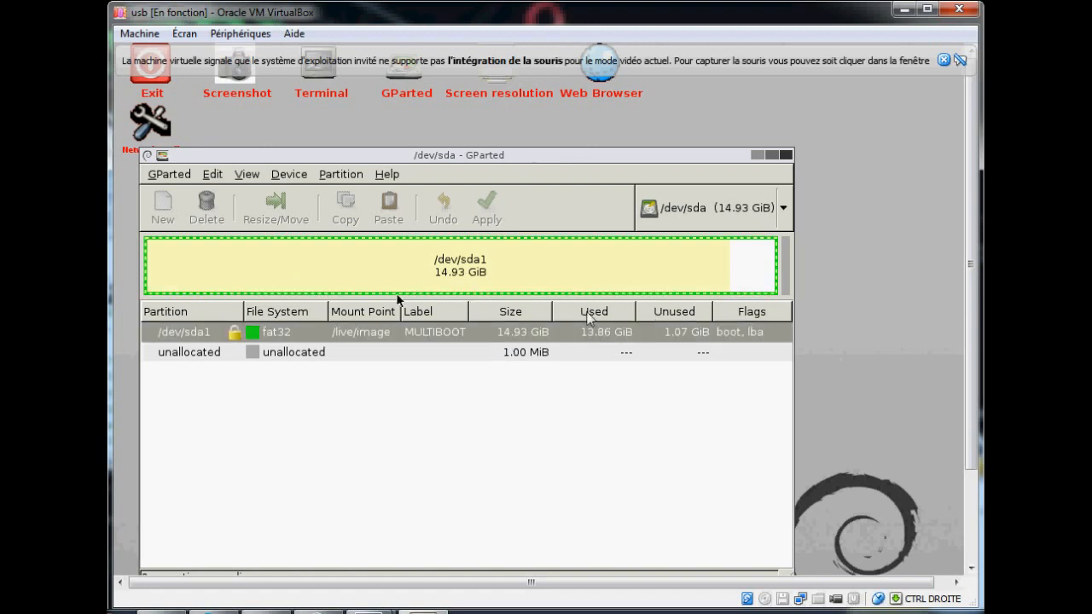
pyautogui.rightClick(426, 252)
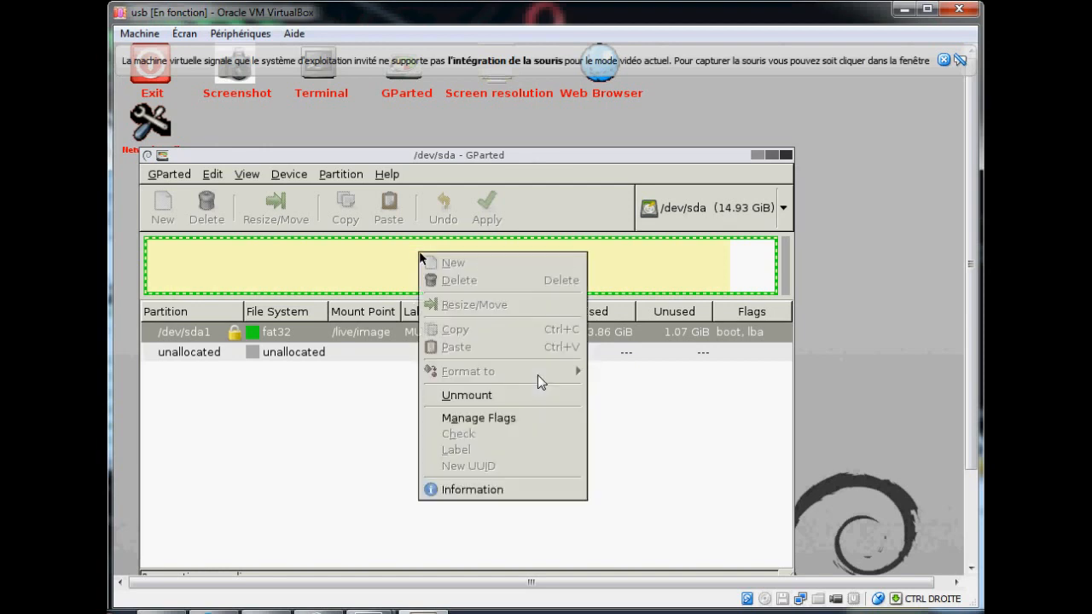
pyautogui.click(389, 308)
pyautogui.click(386, 351)
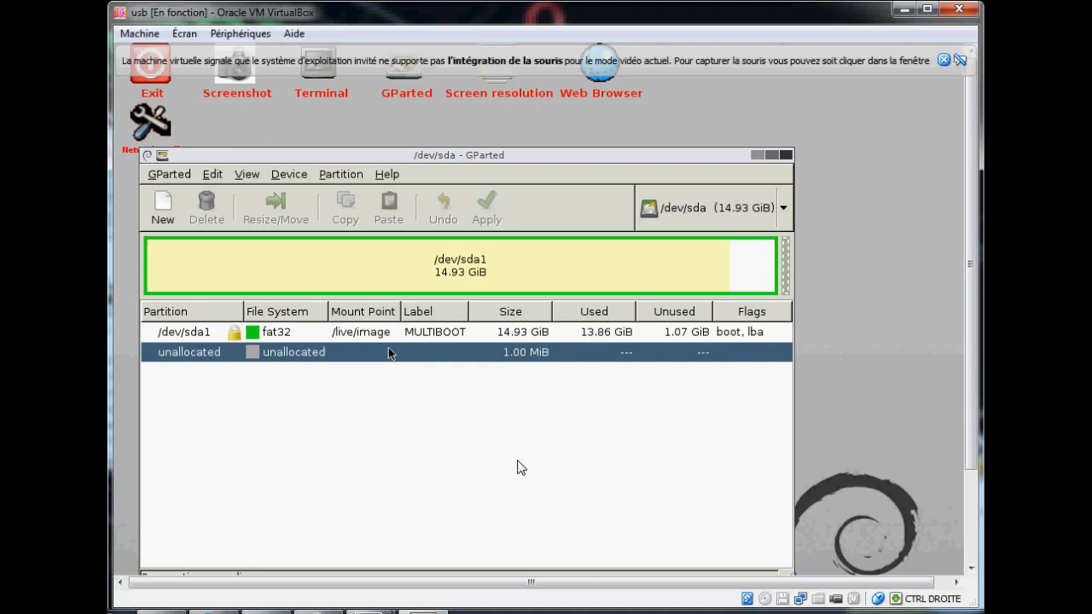
pyautogui.click(397, 338)
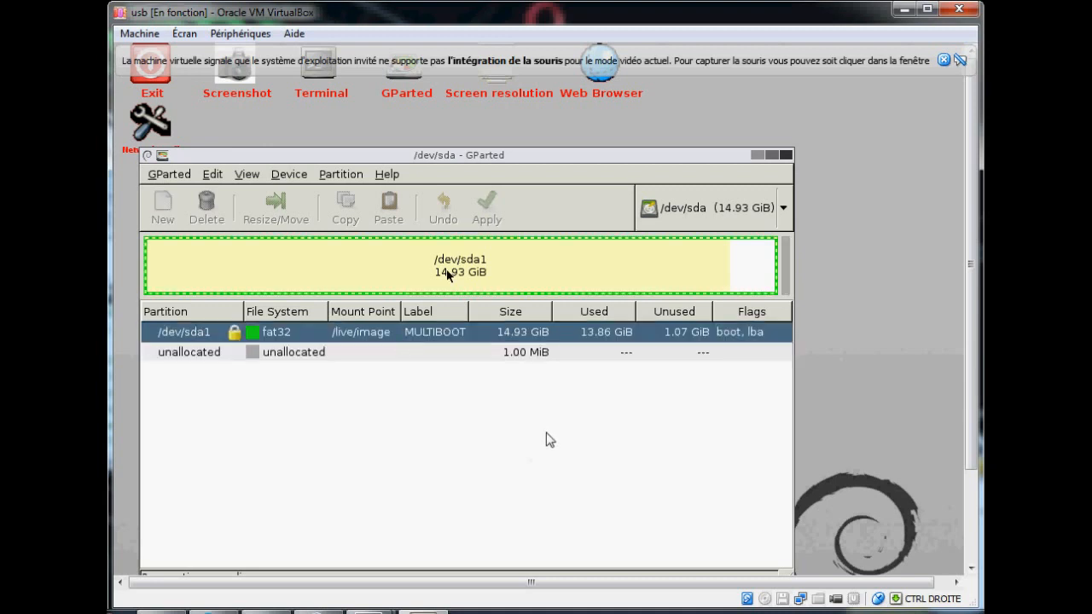